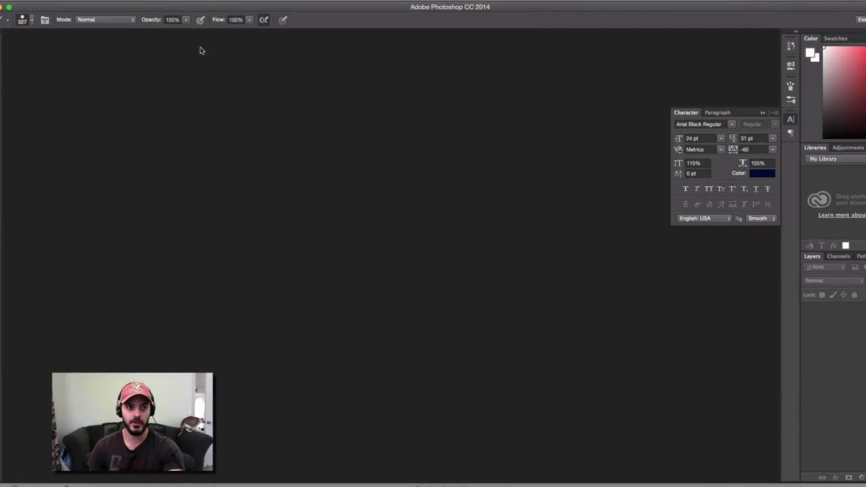
Create a Default Photoshop Size document, 2100 × 1500 pixels at 300 pixels/inch, and collapse the Character panel.
{"action": "left_click", "coordinate": [59, 0]}
{"action": "left_click", "coordinate": [60, 0]}
{"action": "left_click", "coordinate": [60, 1]}
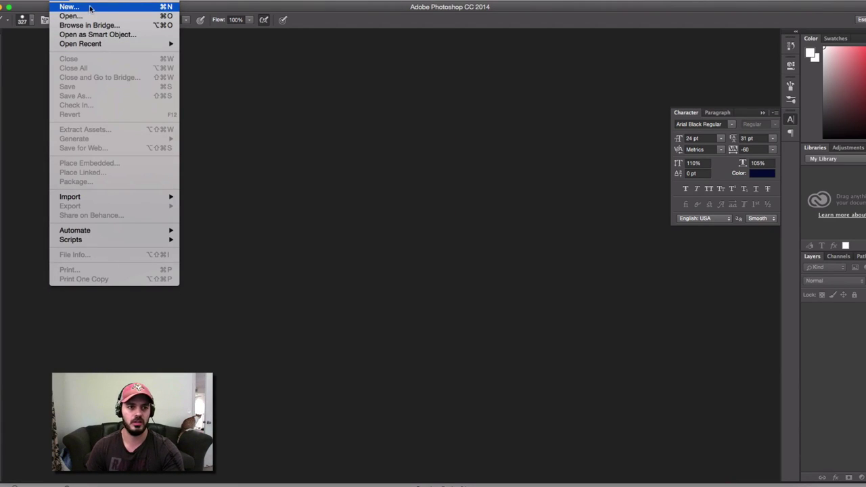
{"action": "left_click", "coordinate": [91, 9]}
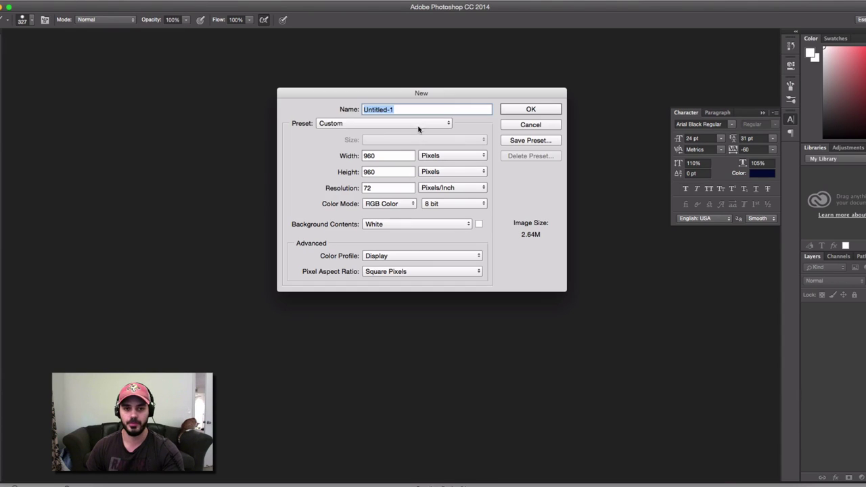
{"action": "left_click", "coordinate": [433, 124]}
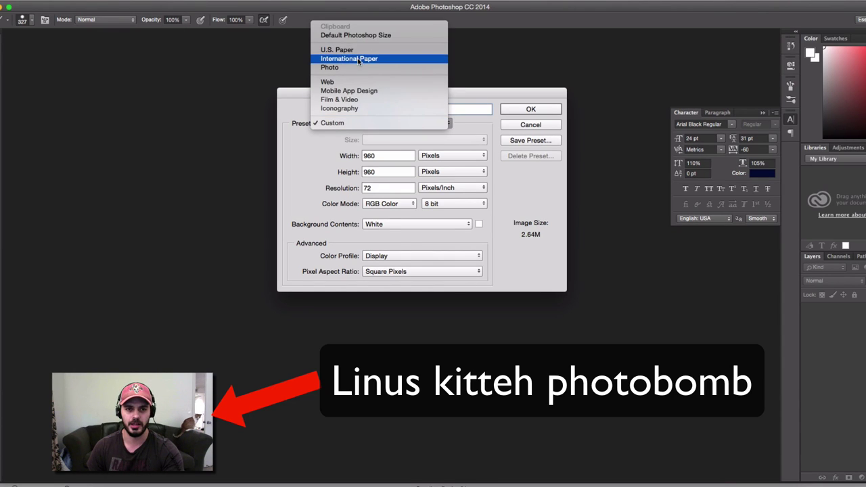
{"action": "left_click", "coordinate": [359, 58]}
{"action": "left_click", "coordinate": [429, 140]}
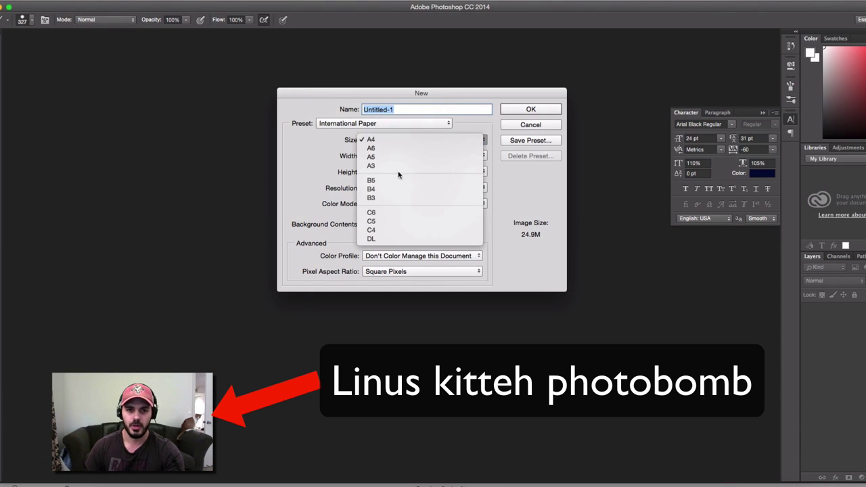
{"action": "left_click", "coordinate": [329, 146]}
{"action": "left_click", "coordinate": [406, 124]}
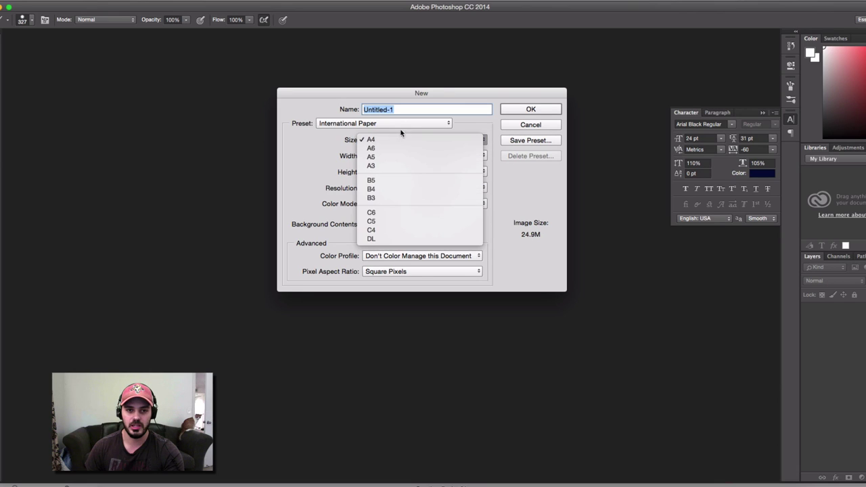
{"action": "left_click", "coordinate": [402, 123]}
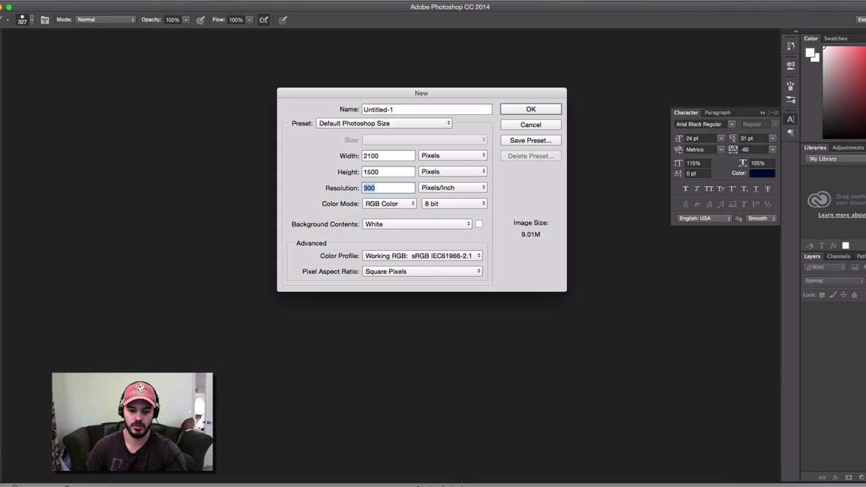
{"action": "key", "text": "Return"}
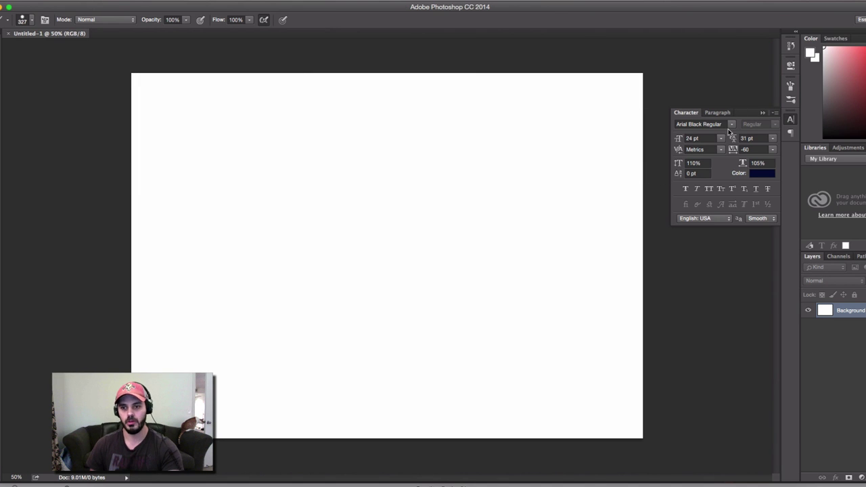
{"action": "left_click", "coordinate": [762, 114]}
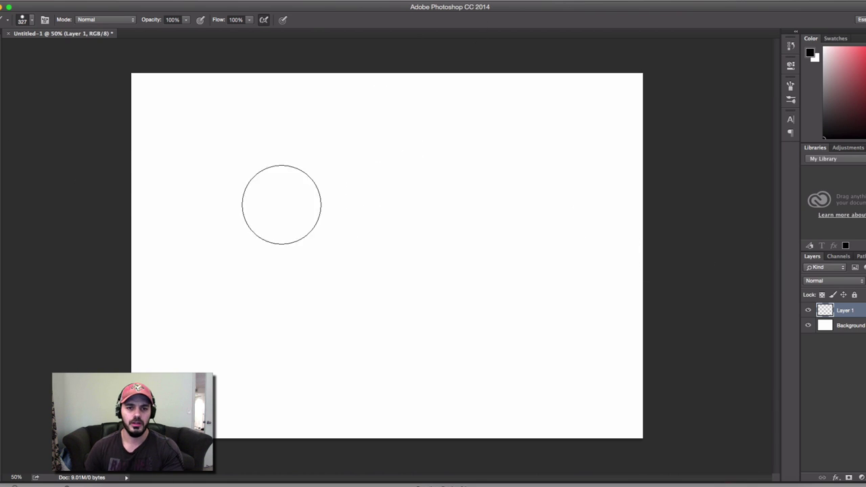
Paint broad black strokes across the middle of the canvas on Layer 1 with the 327 px hard round brush.
{"action": "left_click", "coordinate": [228, 249]}
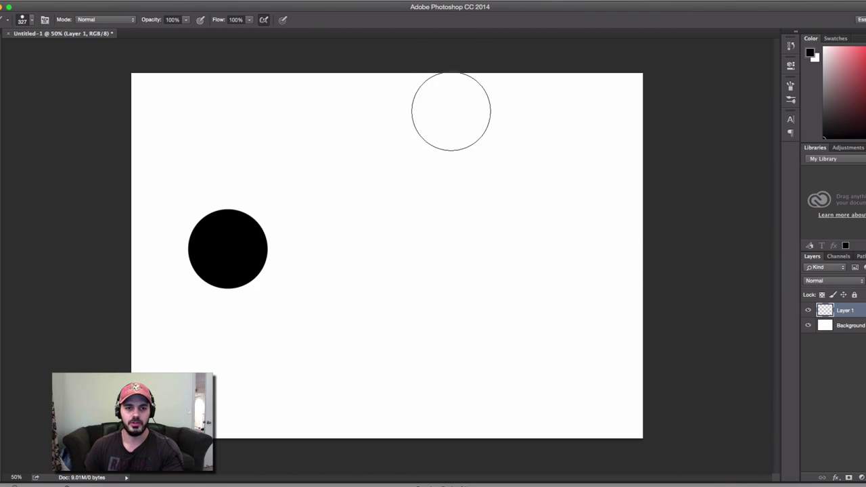
{"action": "left_click", "coordinate": [388, 167], "text": "shift"}
{"action": "left_click", "coordinate": [383, 252], "text": "shift"}
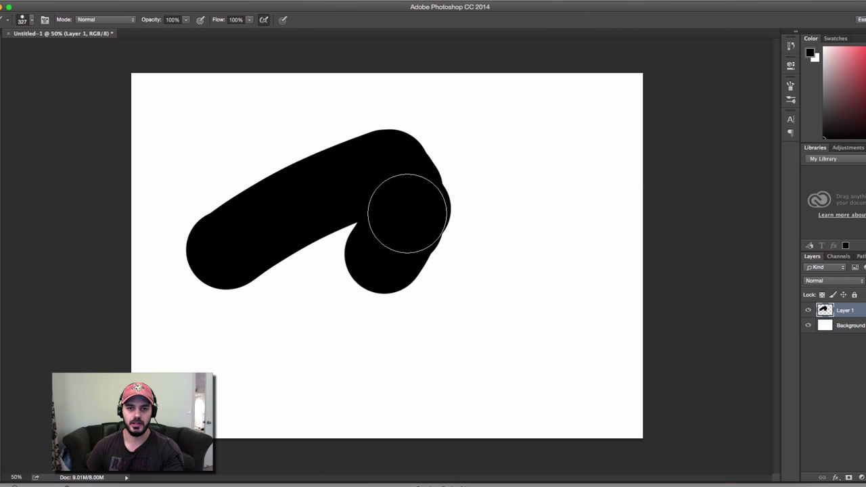
{"action": "mouse_move", "coordinate": [355, 267]}
{"action": "left_mouse_down"}
{"action": "mouse_move", "coordinate": [292, 304]}
{"action": "mouse_move", "coordinate": [211, 302]}
{"action": "mouse_move", "coordinate": [305, 216]}
{"action": "left_mouse_up"}
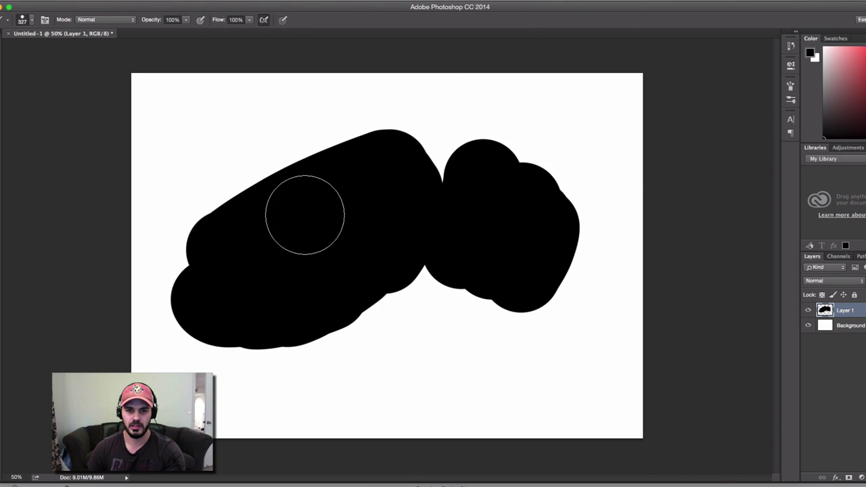
Paint a large solid black silhouette diagonally across the Background layer with the 172 px hard round brush.
{"action": "left_click", "coordinate": [367, 275]}
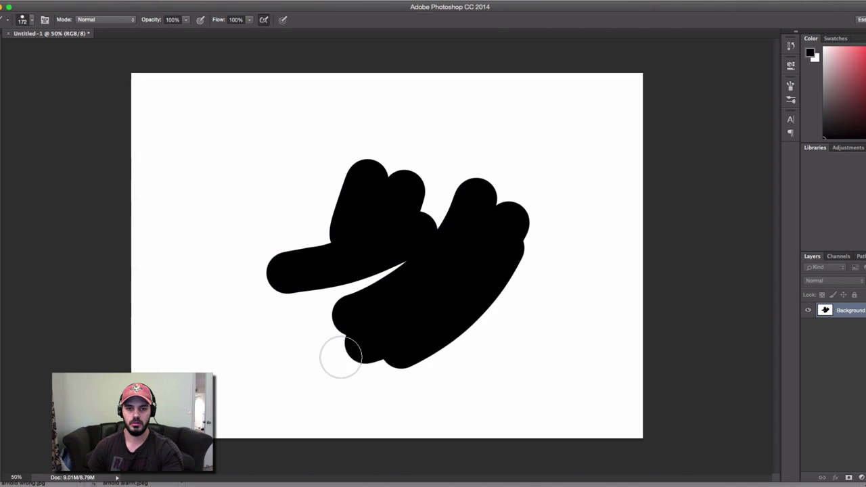
{"action": "mouse_move", "coordinate": [339, 354]}
{"action": "left_mouse_down"}
{"action": "mouse_move", "coordinate": [370, 354]}
{"action": "mouse_move", "coordinate": [475, 311]}
{"action": "mouse_move", "coordinate": [543, 345]}
{"action": "mouse_move", "coordinate": [419, 291]}
{"action": "mouse_move", "coordinate": [460, 199]}
{"action": "mouse_move", "coordinate": [282, 178]}
{"action": "mouse_move", "coordinate": [423, 144]}
{"action": "left_mouse_up"}
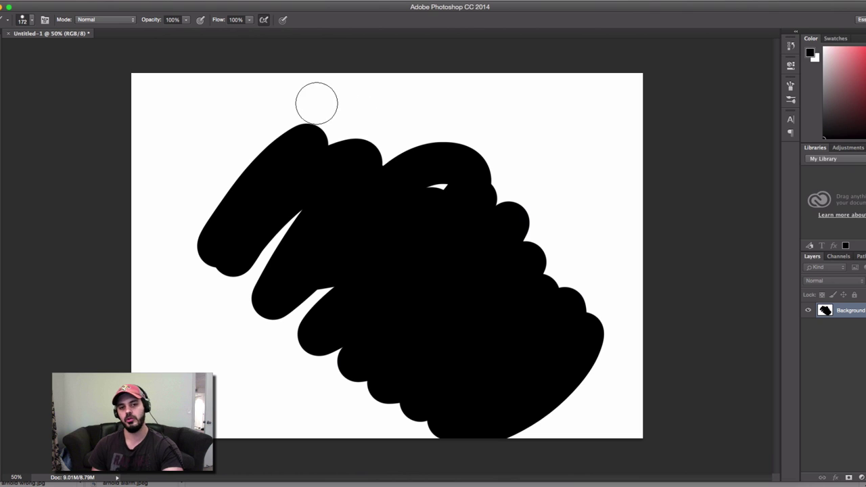
{"action": "mouse_move", "coordinate": [208, 210]}
{"action": "left_mouse_down"}
{"action": "mouse_move", "coordinate": [328, 117]}
{"action": "mouse_move", "coordinate": [203, 182]}
{"action": "mouse_move", "coordinate": [352, 124]}
{"action": "mouse_move", "coordinate": [172, 165]}
{"action": "mouse_move", "coordinate": [311, 121]}
{"action": "mouse_move", "coordinate": [186, 125]}
{"action": "mouse_move", "coordinate": [291, 97]}
{"action": "mouse_move", "coordinate": [180, 107]}
{"action": "mouse_move", "coordinate": [316, 106]}
{"action": "left_mouse_up"}
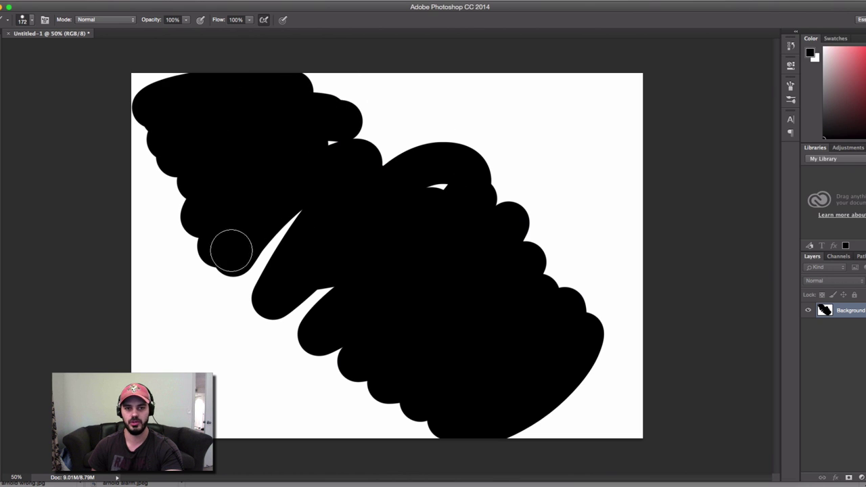
{"action": "mouse_move", "coordinate": [232, 251]}
{"action": "left_mouse_down"}
{"action": "mouse_move", "coordinate": [438, 163]}
{"action": "mouse_move", "coordinate": [254, 271]}
{"action": "mouse_move", "coordinate": [457, 170]}
{"action": "left_mouse_up"}
{"action": "mouse_move", "coordinate": [336, 140]}
{"action": "left_mouse_down"}
{"action": "mouse_move", "coordinate": [530, 151]}
{"action": "mouse_move", "coordinate": [302, 117]}
{"action": "left_mouse_up"}
Extend the silhouette's upper right edge and give the Eraser a flattened textured brush tip.
{"action": "key", "text": "e"}
{"action": "mouse_move", "coordinate": [464, 178]}
{"action": "left_mouse_down"}
{"action": "mouse_move", "coordinate": [483, 173]}
{"action": "mouse_move", "coordinate": [486, 140]}
{"action": "left_mouse_up"}
{"action": "right_click", "coordinate": [496, 129]}
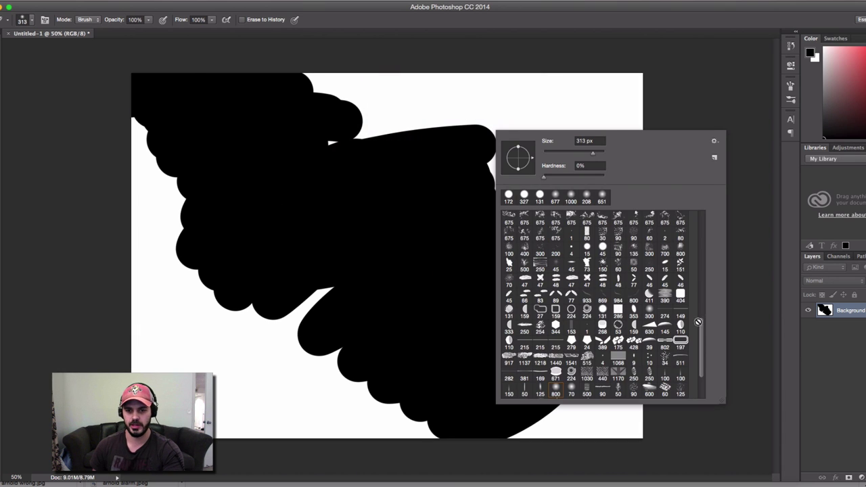
{"action": "scroll", "coordinate": [661, 377], "scroll_direction": "down", "scroll_amount": 3}
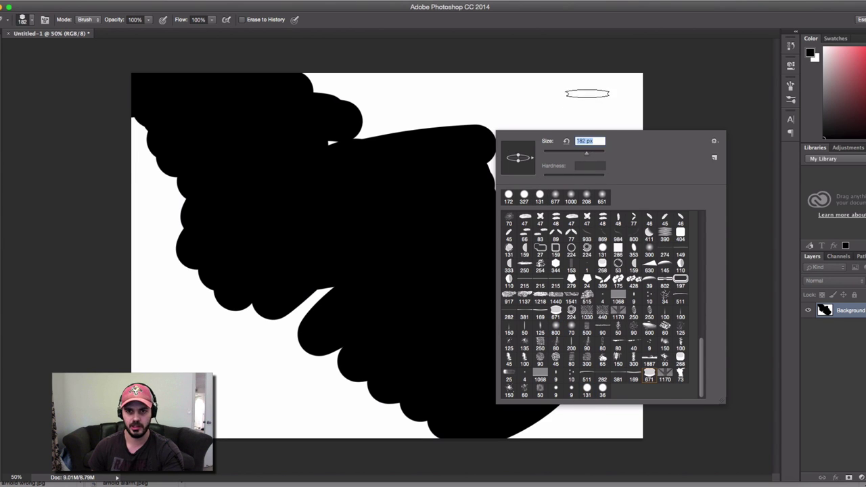
{"action": "key", "text": "Escape"}
Carve away the silhouette's outer parts with the Eraser at 313 px, leaving one compact angular black shape in the centre.
{"action": "left_click_drag", "start_coordinate": [546, 203], "coordinate": [534, 357]}
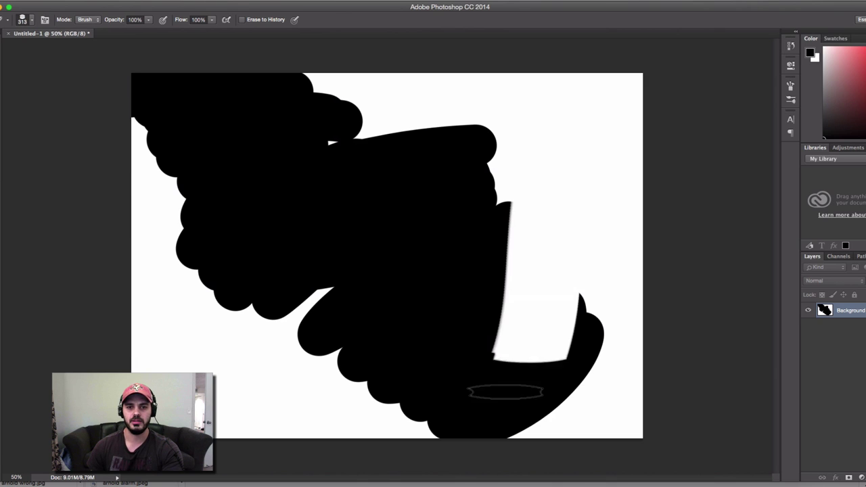
{"action": "left_click_drag", "start_coordinate": [506, 392], "coordinate": [505, 394]}
{"action": "left_click_drag", "start_coordinate": [546, 207], "coordinate": [448, 402]}
{"action": "left_click_drag", "start_coordinate": [553, 246], "coordinate": [401, 428]}
{"action": "left_click_drag", "start_coordinate": [558, 271], "coordinate": [431, 435]}
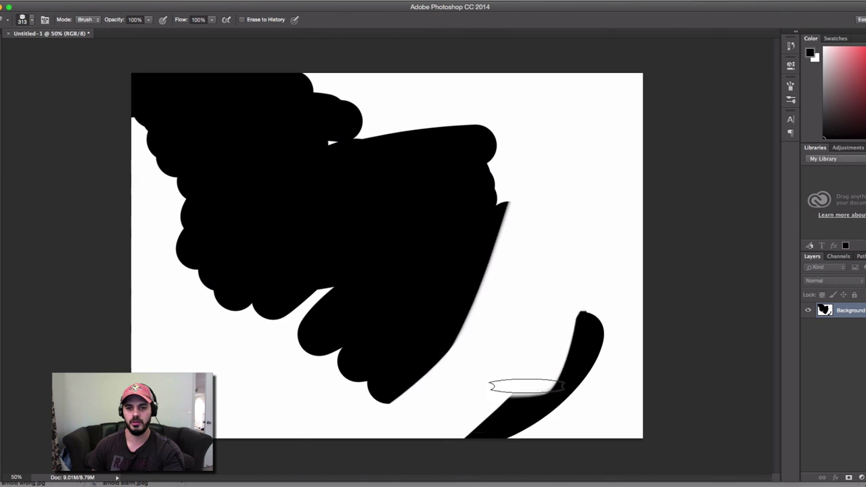
{"action": "mouse_move", "coordinate": [497, 132]}
{"action": "left_mouse_down"}
{"action": "mouse_move", "coordinate": [458, 134]}
{"action": "mouse_move", "coordinate": [338, 174]}
{"action": "mouse_move", "coordinate": [513, 130]}
{"action": "mouse_move", "coordinate": [227, 277]}
{"action": "mouse_move", "coordinate": [270, 216]}
{"action": "mouse_move", "coordinate": [239, 323]}
{"action": "mouse_move", "coordinate": [266, 144]}
{"action": "mouse_move", "coordinate": [441, 110]}
{"action": "mouse_move", "coordinate": [267, 175]}
{"action": "mouse_move", "coordinate": [479, 105]}
{"action": "mouse_move", "coordinate": [280, 107]}
{"action": "mouse_move", "coordinate": [154, 179]}
{"action": "mouse_move", "coordinate": [168, 144]}
{"action": "mouse_move", "coordinate": [138, 130]}
{"action": "mouse_move", "coordinate": [171, 35]}
{"action": "mouse_move", "coordinate": [301, 105]}
{"action": "mouse_move", "coordinate": [281, 150]}
{"action": "mouse_move", "coordinate": [510, 115]}
{"action": "mouse_move", "coordinate": [178, 161]}
{"action": "left_mouse_up"}
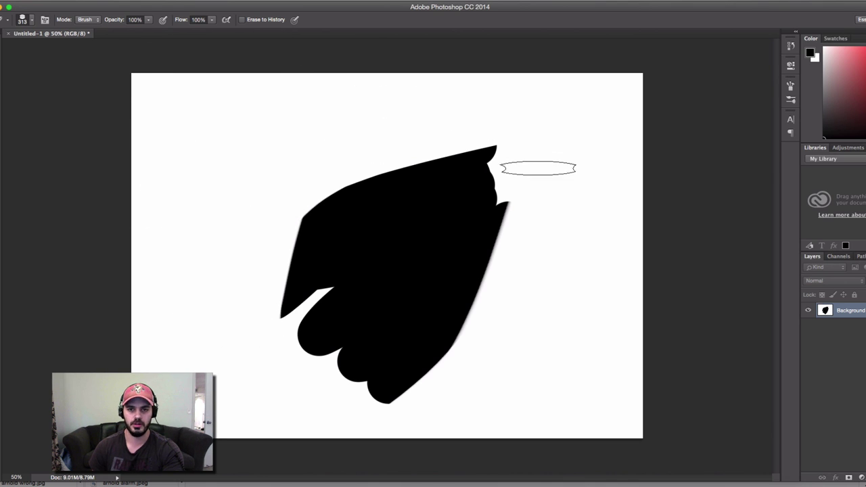
{"action": "mouse_move", "coordinate": [538, 168]}
{"action": "left_mouse_down"}
{"action": "mouse_move", "coordinate": [454, 113]}
{"action": "mouse_move", "coordinate": [582, 216]}
{"action": "mouse_move", "coordinate": [497, 130]}
{"action": "mouse_move", "coordinate": [584, 180]}
{"action": "mouse_move", "coordinate": [522, 161]}
{"action": "mouse_move", "coordinate": [539, 218]}
{"action": "mouse_move", "coordinate": [526, 169]}
{"action": "mouse_move", "coordinate": [514, 298]}
{"action": "mouse_move", "coordinate": [545, 183]}
{"action": "mouse_move", "coordinate": [535, 226]}
{"action": "mouse_move", "coordinate": [472, 356]}
{"action": "mouse_move", "coordinate": [543, 245]}
{"action": "mouse_move", "coordinate": [495, 301]}
{"action": "left_mouse_up"}
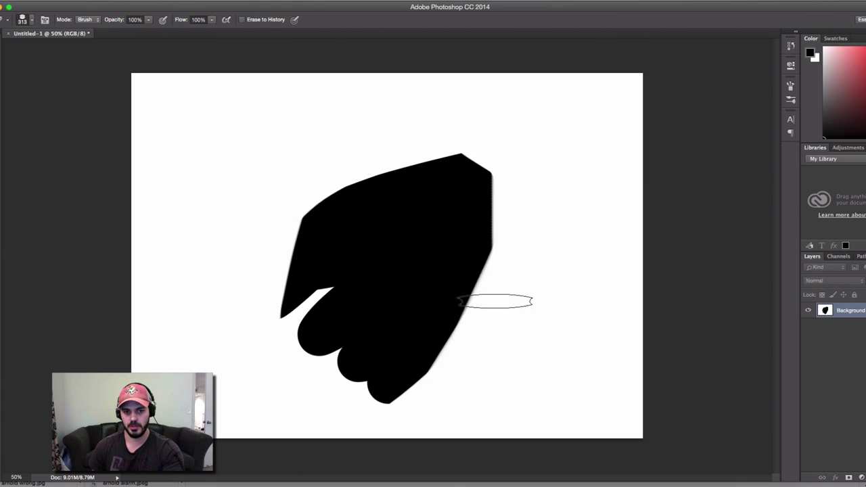
Switch to Spotify and play "Wake Me Up - Avicii By Avicii" from the Happiness playlist.
{"action": "key", "text": "super+Tab"}
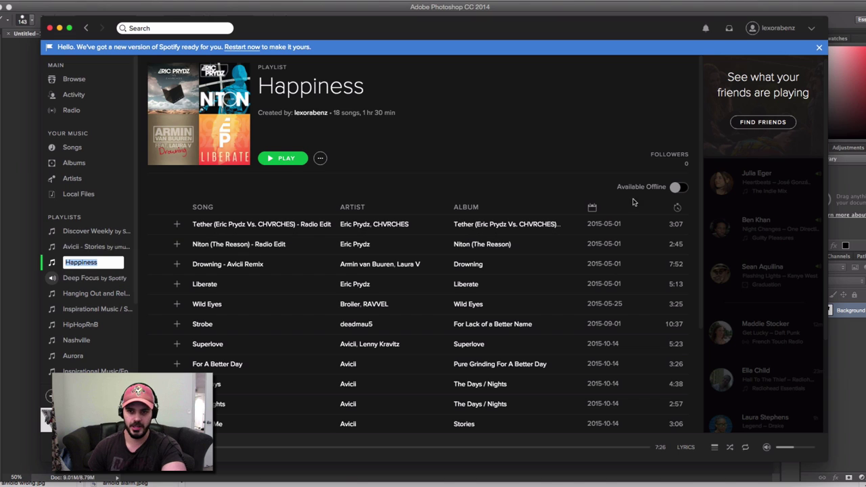
{"action": "scroll", "coordinate": [548, 291], "scroll_direction": "down", "scroll_amount": 5}
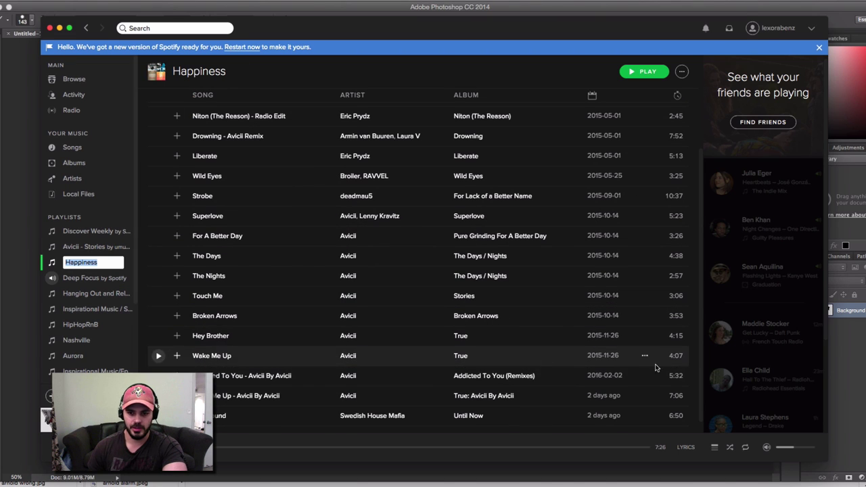
{"action": "left_click", "coordinate": [380, 381]}
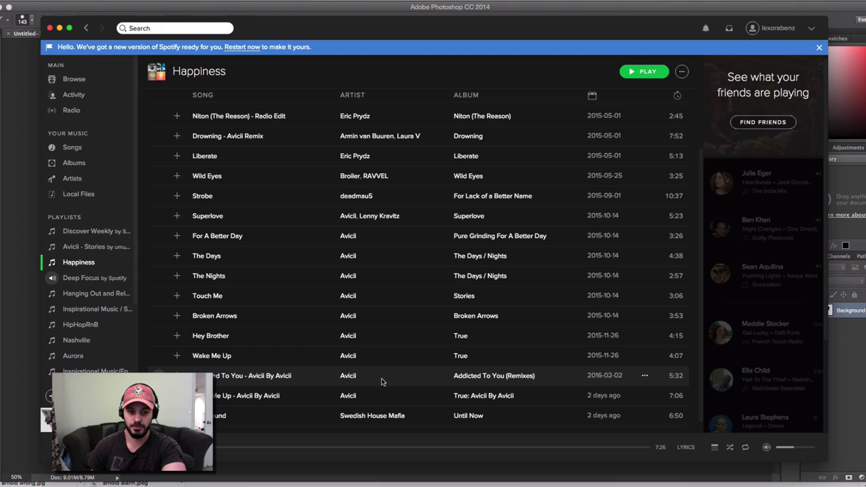
{"action": "double_click", "coordinate": [306, 391]}
{"action": "key", "text": "XF86AudioRaiseVolume"}
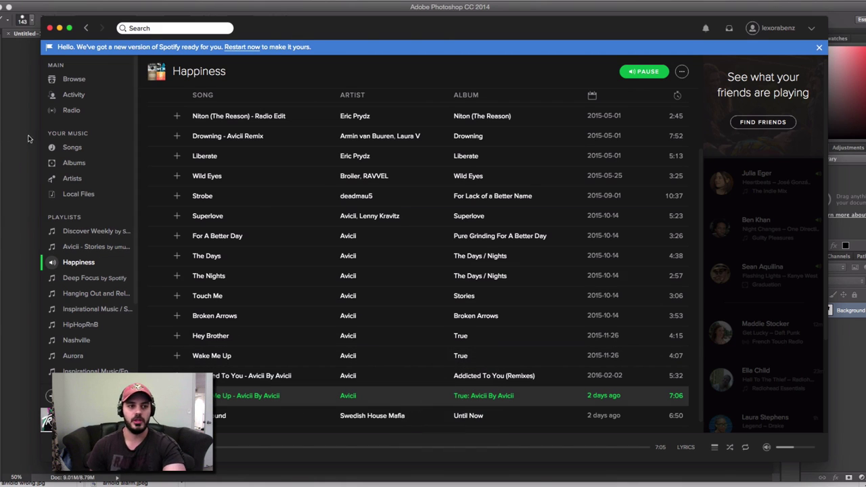
Return to Photoshop and build the black shape into a larger, rounded head-like silhouette with the brush at 143 px.
{"action": "left_click", "coordinate": [28, 139]}
{"action": "mouse_move", "coordinate": [307, 221]}
{"action": "left_mouse_down"}
{"action": "mouse_move", "coordinate": [281, 316]}
{"action": "mouse_move", "coordinate": [285, 335]}
{"action": "mouse_move", "coordinate": [497, 270]}
{"action": "left_mouse_up"}
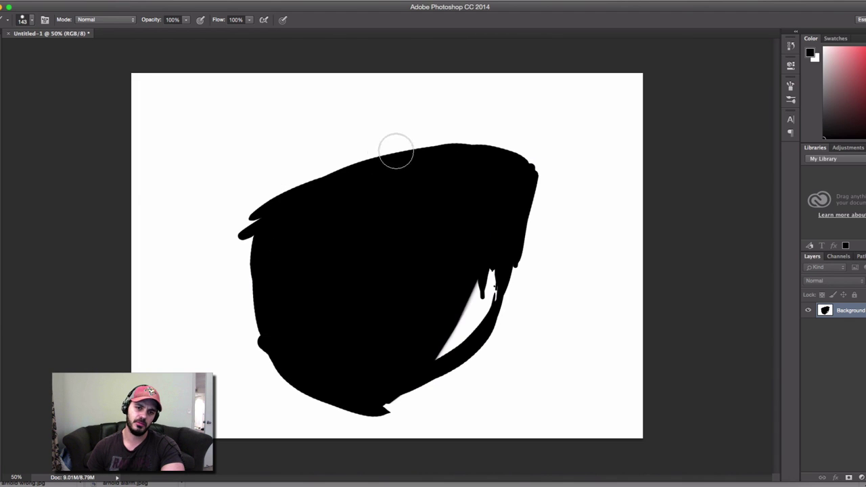
{"action": "mouse_move", "coordinate": [318, 176]}
{"action": "left_mouse_down"}
{"action": "mouse_move", "coordinate": [363, 156]}
{"action": "mouse_move", "coordinate": [355, 144]}
{"action": "mouse_move", "coordinate": [293, 187]}
{"action": "mouse_move", "coordinate": [387, 137]}
{"action": "mouse_move", "coordinate": [279, 215]}
{"action": "mouse_move", "coordinate": [474, 172]}
{"action": "mouse_move", "coordinate": [310, 162]}
{"action": "mouse_move", "coordinate": [497, 179]}
{"action": "mouse_move", "coordinate": [402, 121]}
{"action": "left_mouse_up"}
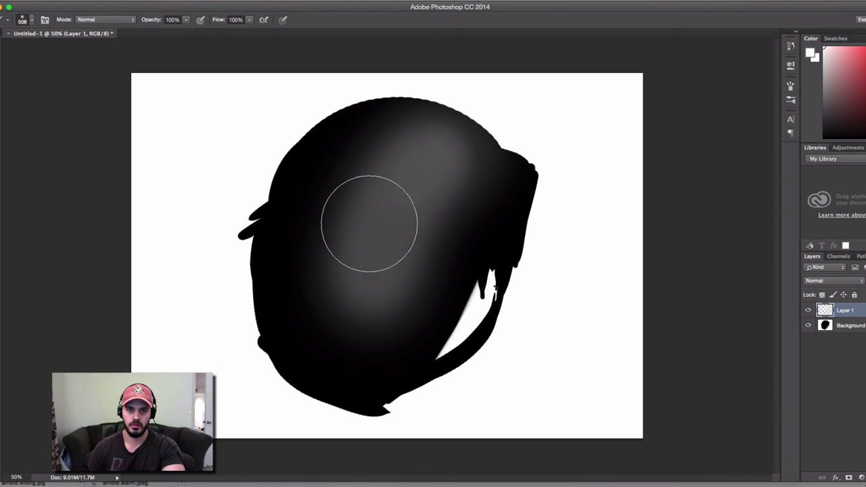
Shade a soft white highlight over the middle and upper right of the silhouette on Layer 1 with the 508 px soft brush.
{"action": "mouse_move", "coordinate": [368, 223]}
{"action": "left_mouse_down"}
{"action": "mouse_move", "coordinate": [467, 149]}
{"action": "mouse_move", "coordinate": [379, 325]}
{"action": "mouse_move", "coordinate": [364, 309]}
{"action": "mouse_move", "coordinate": [365, 287]}
{"action": "mouse_move", "coordinate": [522, 197]}
{"action": "mouse_move", "coordinate": [358, 267]}
{"action": "mouse_move", "coordinate": [358, 323]}
{"action": "mouse_move", "coordinate": [372, 246]}
{"action": "mouse_move", "coordinate": [535, 120]}
{"action": "left_mouse_up"}
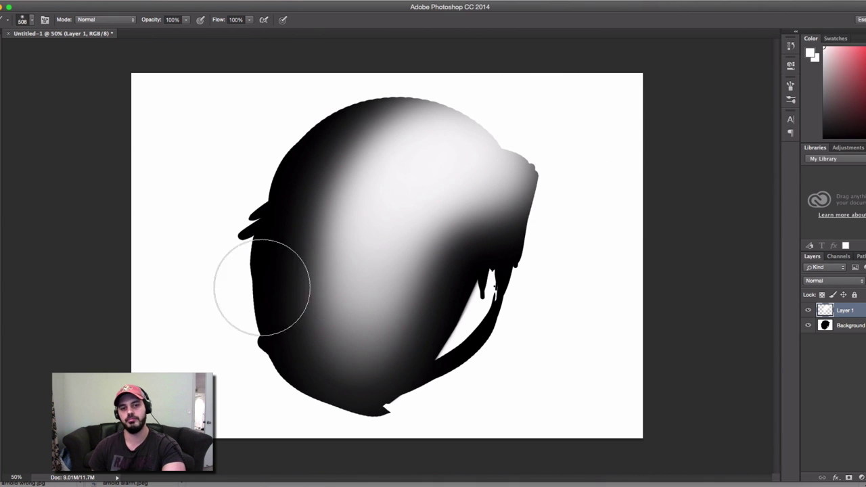
{"action": "left_click", "coordinate": [384, 213]}
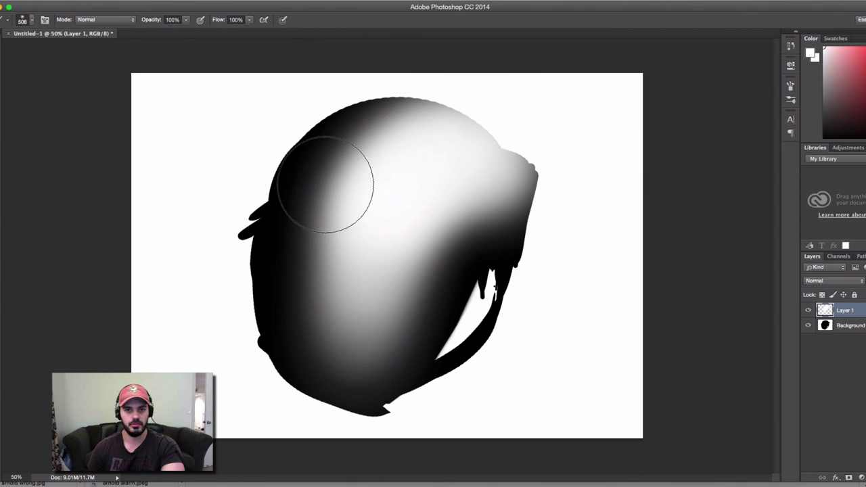
{"action": "left_click", "coordinate": [283, 266]}
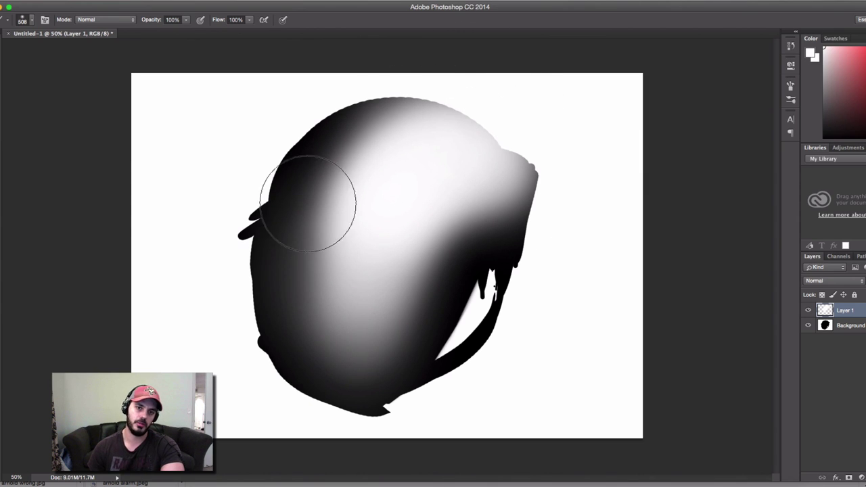
Darken the highlight's left side and upper left edge on Layer 1 with black, using the soft brush at 253 px.
{"action": "key", "text": "x"}
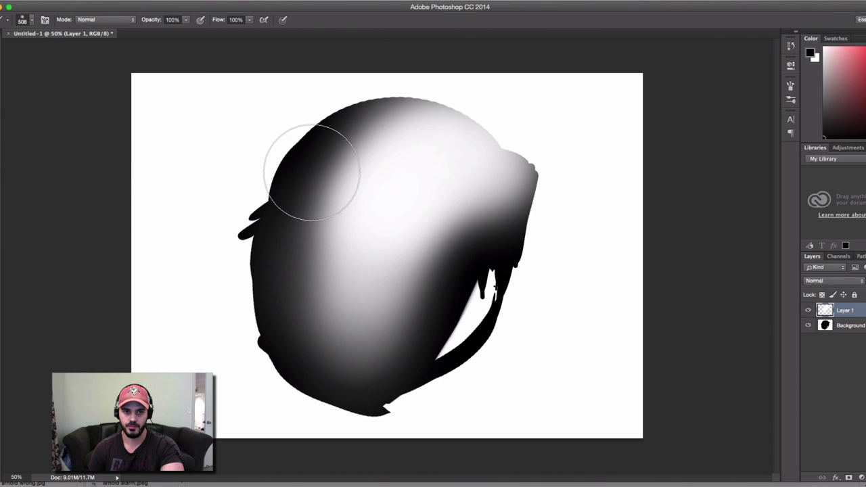
{"action": "left_click_drag", "start_coordinate": [309, 228], "coordinate": [291, 280]}
{"action": "key", "text": "super+z"}
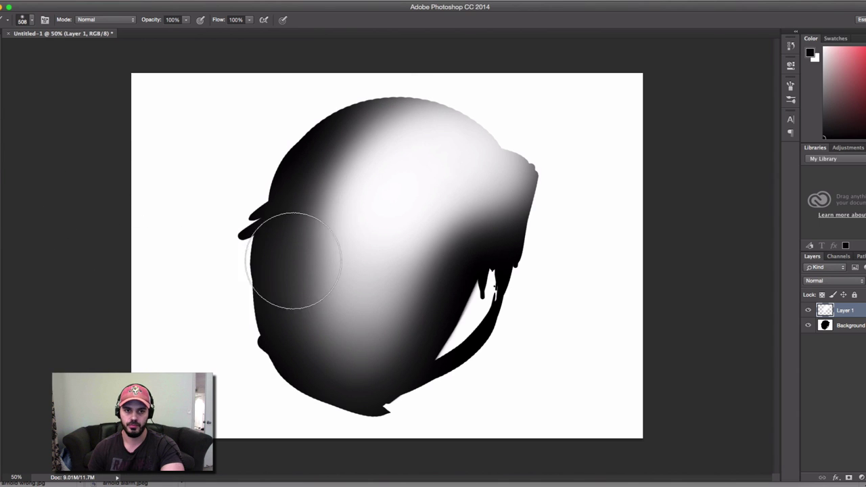
{"action": "mouse_move", "coordinate": [315, 229]}
{"action": "left_mouse_down"}
{"action": "mouse_move", "coordinate": [282, 229]}
{"action": "mouse_move", "coordinate": [332, 238]}
{"action": "mouse_move", "coordinate": [308, 240]}
{"action": "left_mouse_up"}
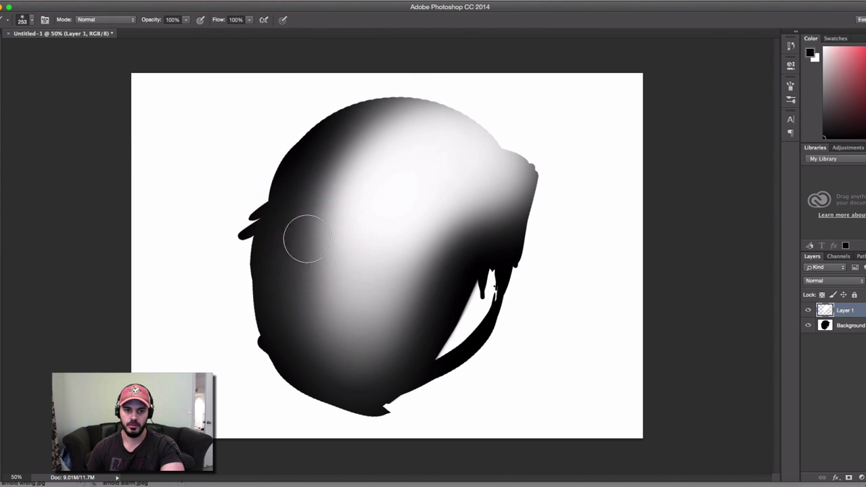
{"action": "left_click_drag", "start_coordinate": [278, 281], "coordinate": [293, 261]}
{"action": "left_click_drag", "start_coordinate": [356, 117], "coordinate": [344, 143]}
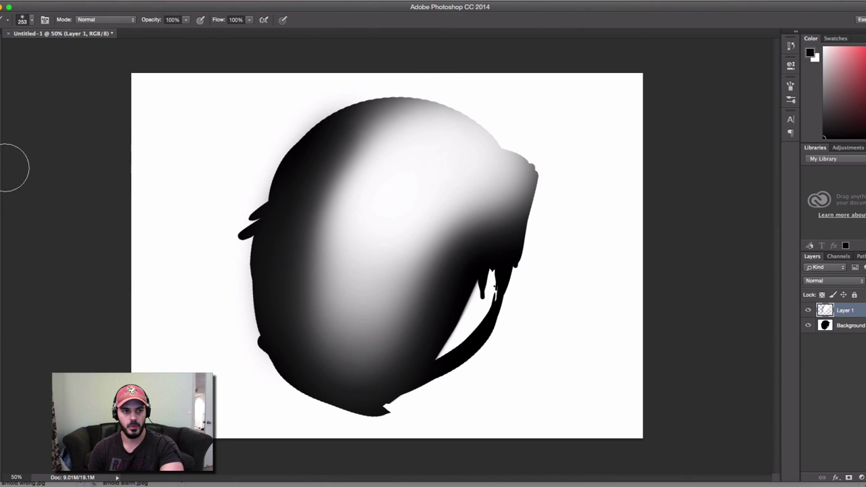
Try erasing part of Layer 1's shading from the upper right to the bottom with the 313 px Eraser, and undo it.
{"action": "key", "text": "e"}
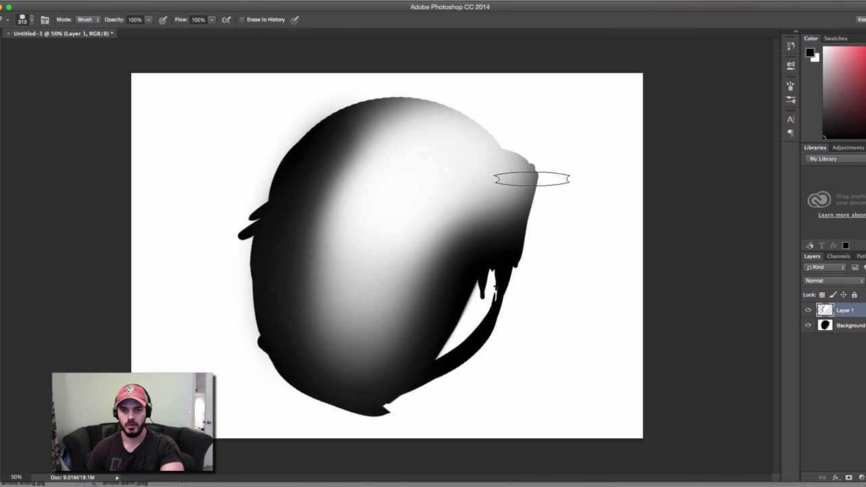
{"action": "left_click_drag", "start_coordinate": [550, 163], "coordinate": [354, 385]}
{"action": "key", "text": "super+z"}
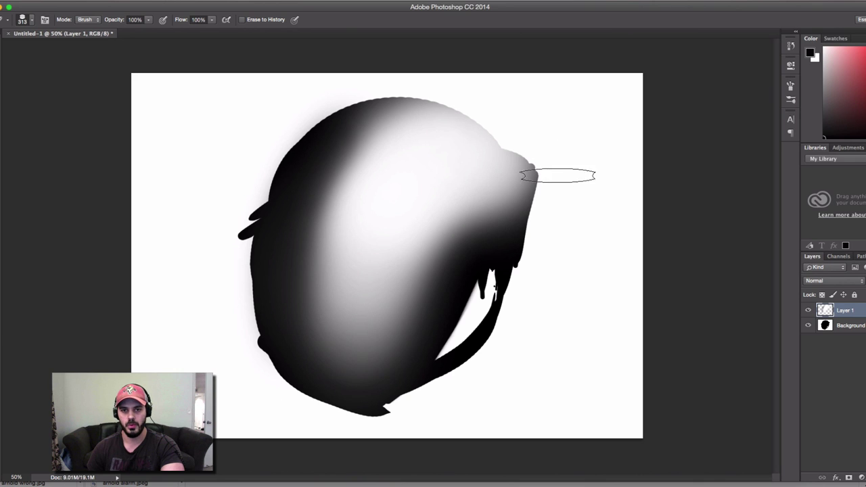
Erase Layer 1's shading from the face opening with the 313 px Eraser and from the helmet's outer edges with a soft 364 px tip.
{"action": "left_click_drag", "start_coordinate": [520, 229], "coordinate": [351, 462]}
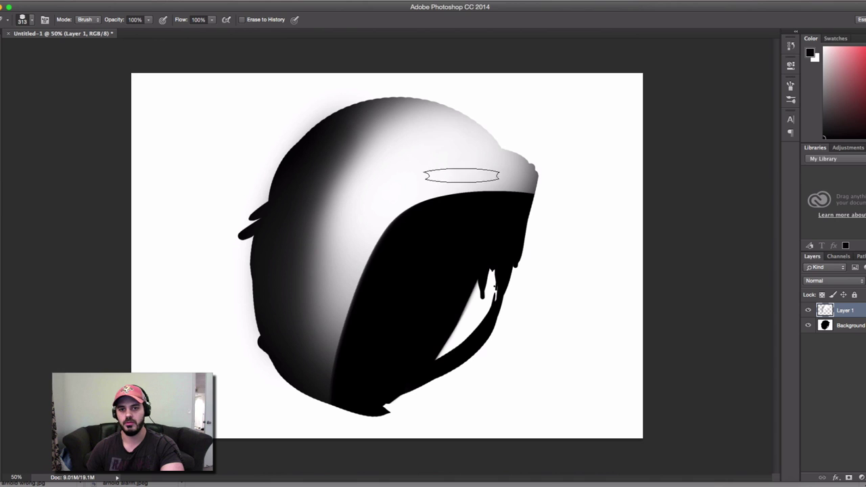
{"action": "right_click", "coordinate": [448, 120]}
{"action": "left_click", "coordinate": [511, 320]}
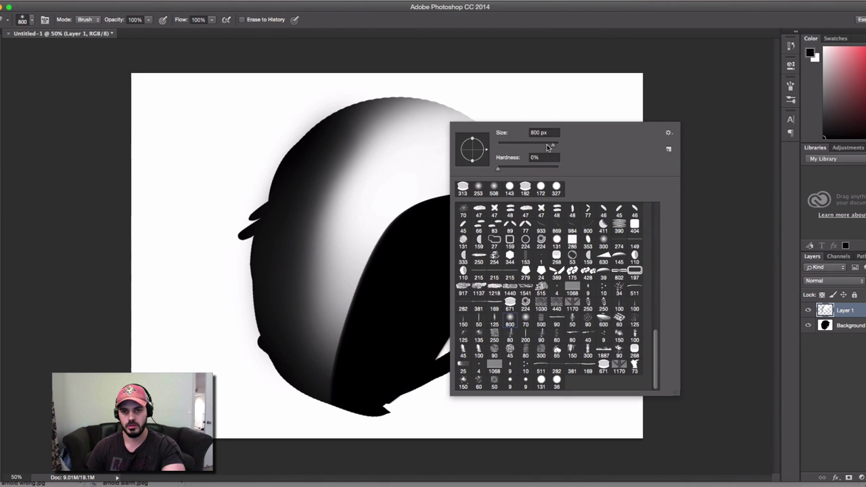
{"action": "left_click_drag", "start_coordinate": [293, 128], "coordinate": [546, 121]}
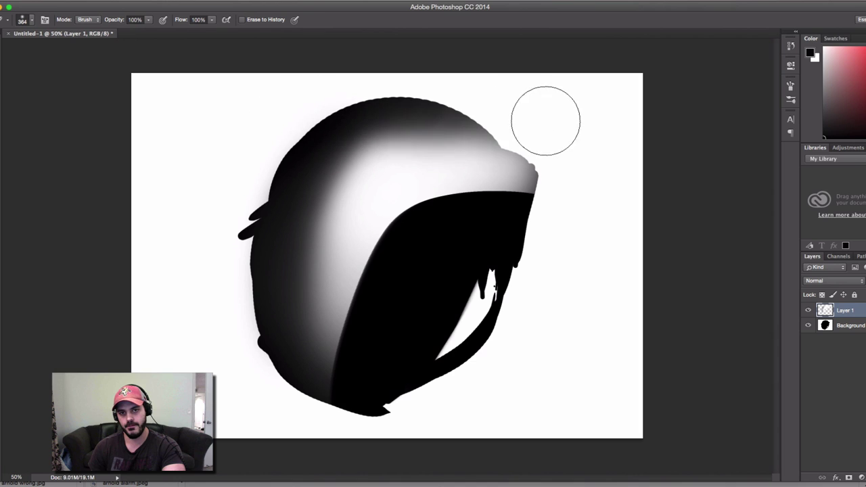
{"action": "mouse_move", "coordinate": [344, 108]}
{"action": "left_mouse_down"}
{"action": "mouse_move", "coordinate": [578, 122]}
{"action": "mouse_move", "coordinate": [251, 155]}
{"action": "left_mouse_up"}
{"action": "mouse_move", "coordinate": [250, 155]}
{"action": "left_mouse_down"}
{"action": "mouse_move", "coordinate": [568, 106]}
{"action": "mouse_move", "coordinate": [217, 231]}
{"action": "left_mouse_up"}
{"action": "left_click_drag", "start_coordinate": [415, 87], "coordinate": [274, 261]}
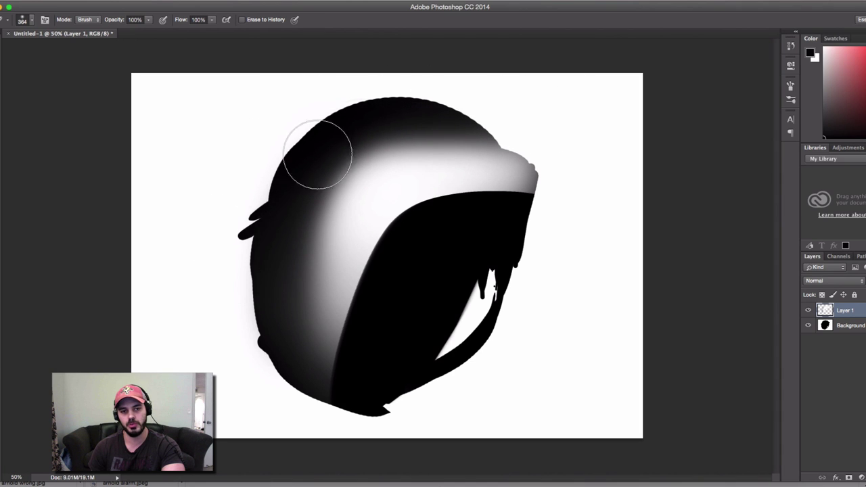
{"action": "mouse_move", "coordinate": [317, 155]}
{"action": "left_mouse_down"}
{"action": "mouse_move", "coordinate": [288, 409]}
{"action": "mouse_move", "coordinate": [381, 105]}
{"action": "mouse_move", "coordinate": [292, 157]}
{"action": "mouse_move", "coordinate": [622, 183]}
{"action": "mouse_move", "coordinate": [411, 105]}
{"action": "mouse_move", "coordinate": [611, 156]}
{"action": "mouse_move", "coordinate": [265, 193]}
{"action": "mouse_move", "coordinate": [356, 98]}
{"action": "mouse_move", "coordinate": [289, 259]}
{"action": "mouse_move", "coordinate": [299, 282]}
{"action": "mouse_move", "coordinate": [292, 309]}
{"action": "mouse_move", "coordinate": [420, 92]}
{"action": "mouse_move", "coordinate": [376, 123]}
{"action": "mouse_move", "coordinate": [653, 186]}
{"action": "left_mouse_up"}
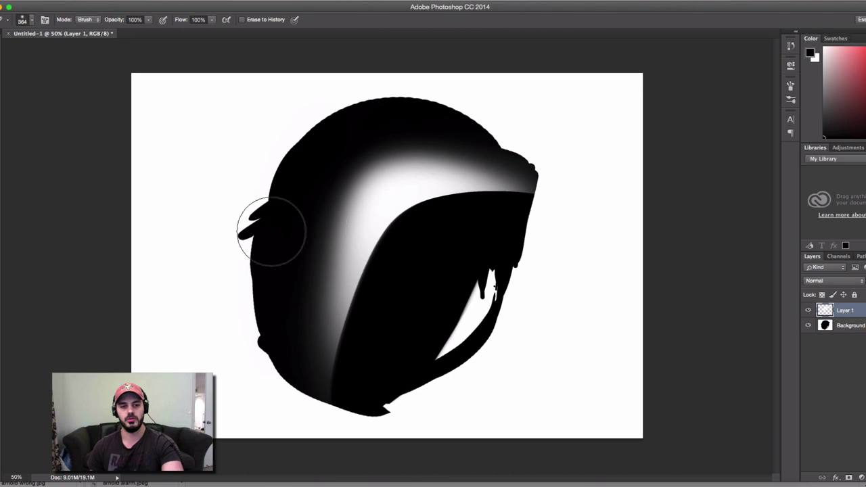
Cover the white gap at the silhouette's lower right with black on Layer 1, using the soft brush at 253 px.
{"action": "key", "text": "b"}
{"action": "key", "text": "XF86AudioRaiseVolume"}
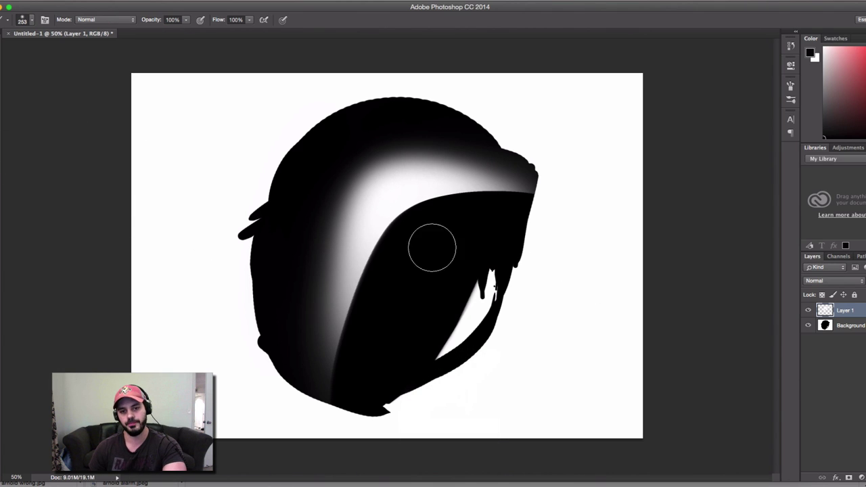
{"action": "mouse_move", "coordinate": [475, 306]}
{"action": "left_mouse_down"}
{"action": "mouse_move", "coordinate": [488, 277]}
{"action": "mouse_move", "coordinate": [452, 339]}
{"action": "mouse_move", "coordinate": [468, 290]}
{"action": "mouse_move", "coordinate": [409, 326]}
{"action": "mouse_move", "coordinate": [465, 320]}
{"action": "mouse_move", "coordinate": [524, 250]}
{"action": "left_mouse_up"}
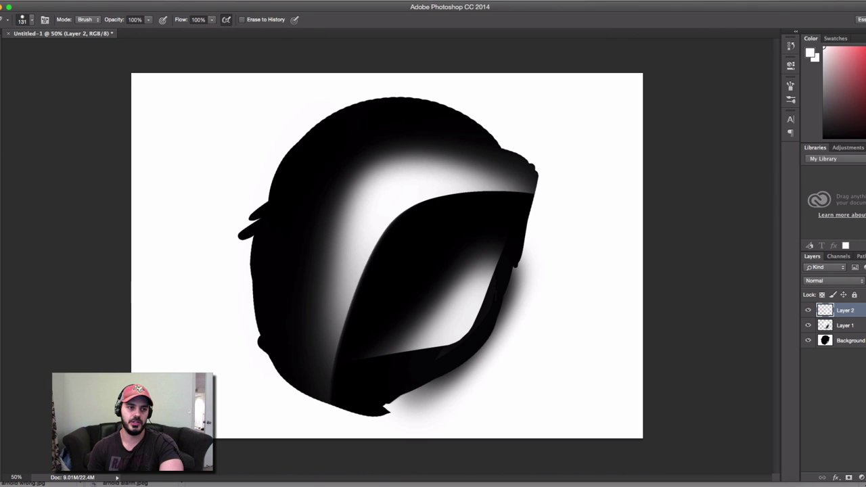
Fade the white highlight inside the face opening on Layer 2 with the soft Eraser at 220 px.
{"action": "key", "text": "b"}
{"action": "key", "text": "e"}
{"action": "left_click_drag", "start_coordinate": [457, 255], "coordinate": [490, 251]}
{"action": "right_click", "coordinate": [487, 227]}
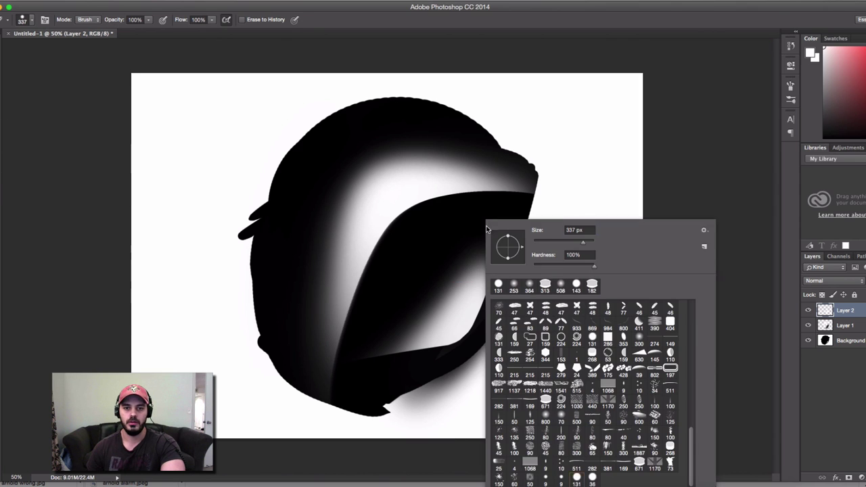
{"action": "left_click", "coordinate": [545, 416]}
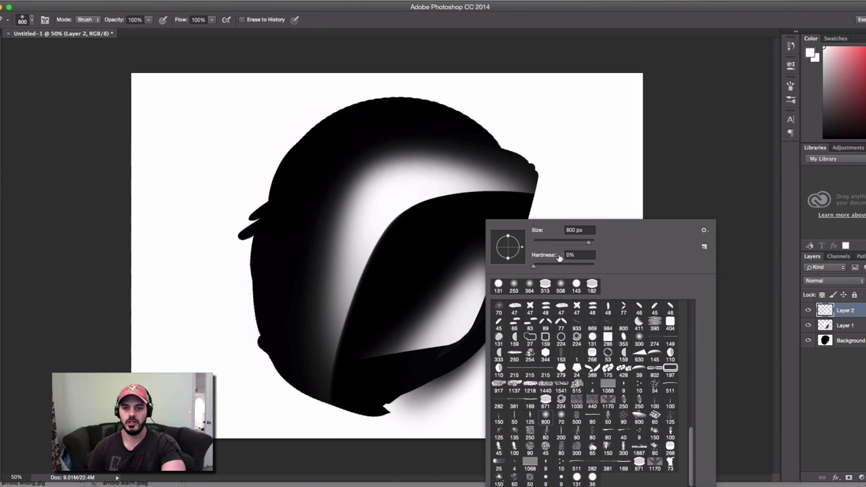
{"action": "left_click_drag", "start_coordinate": [580, 248], "coordinate": [578, 247]}
{"action": "mouse_move", "coordinate": [397, 324]}
{"action": "left_mouse_down"}
{"action": "mouse_move", "coordinate": [471, 264]}
{"action": "mouse_move", "coordinate": [401, 337]}
{"action": "left_mouse_up"}
{"action": "mouse_move", "coordinate": [480, 281]}
{"action": "left_mouse_down"}
{"action": "mouse_move", "coordinate": [409, 346]}
{"action": "mouse_move", "coordinate": [486, 268]}
{"action": "mouse_move", "coordinate": [363, 364]}
{"action": "mouse_move", "coordinate": [447, 303]}
{"action": "mouse_move", "coordinate": [413, 339]}
{"action": "mouse_move", "coordinate": [509, 254]}
{"action": "mouse_move", "coordinate": [393, 334]}
{"action": "left_mouse_up"}
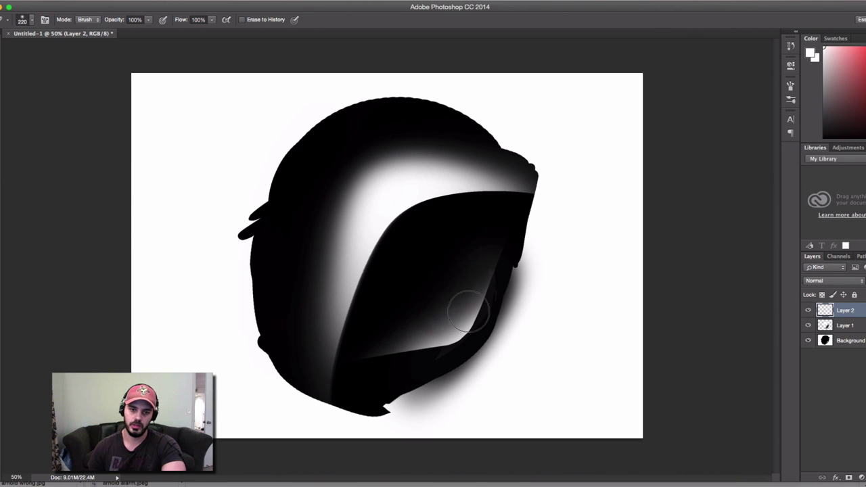
Duplicate Layer 2 and shift the copy slightly to double the highlight's edge inside the face opening.
{"action": "left_click", "coordinate": [808, 311]}
{"action": "left_click", "coordinate": [810, 311]}
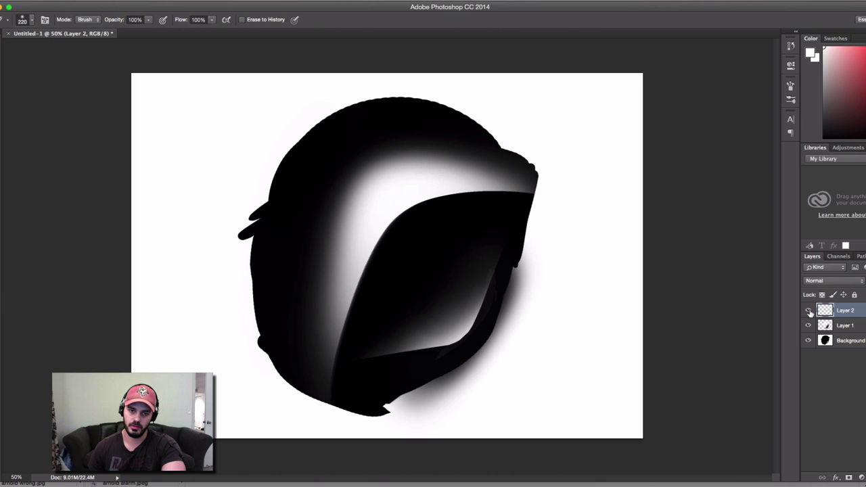
{"action": "right_click", "coordinate": [863, 310]}
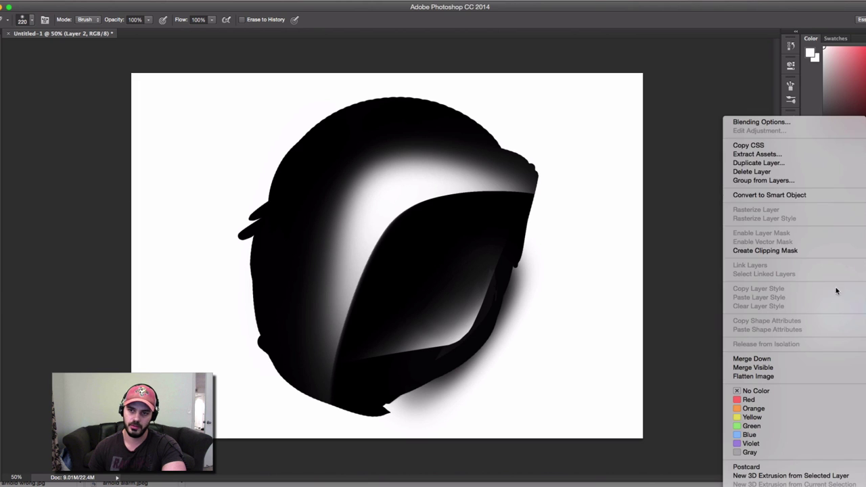
{"action": "left_click", "coordinate": [762, 163]}
{"action": "left_click", "coordinate": [549, 205]}
{"action": "key", "text": "v"}
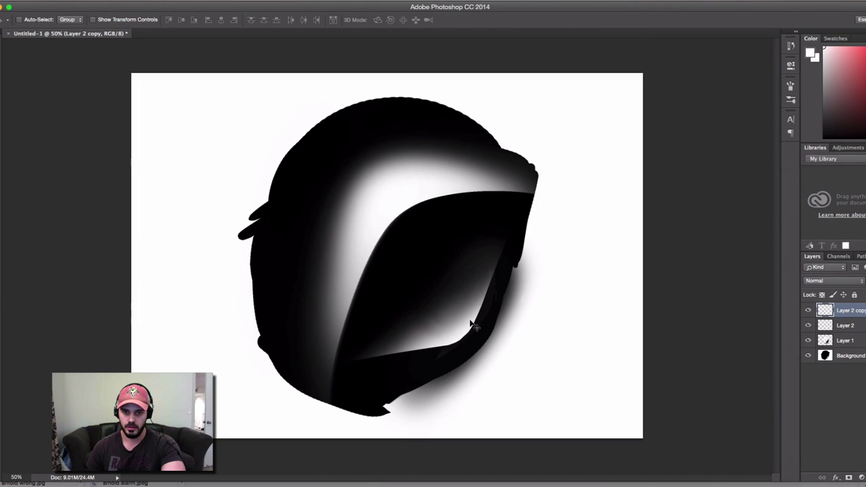
{"action": "left_click_drag", "start_coordinate": [465, 315], "coordinate": [465, 314]}
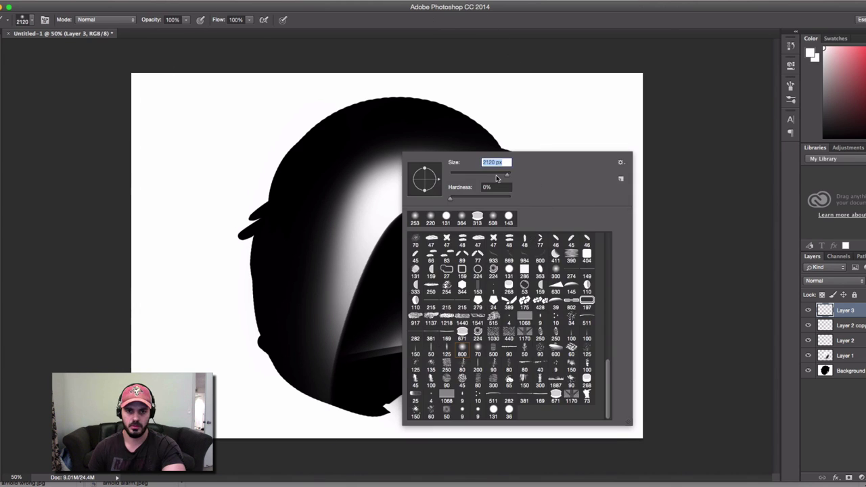
Paint a broad soft white glow over the upper helmet on Layer 3 with the 1400 px brush, and erase it inside the face opening.
{"action": "left_click", "coordinate": [393, 145]}
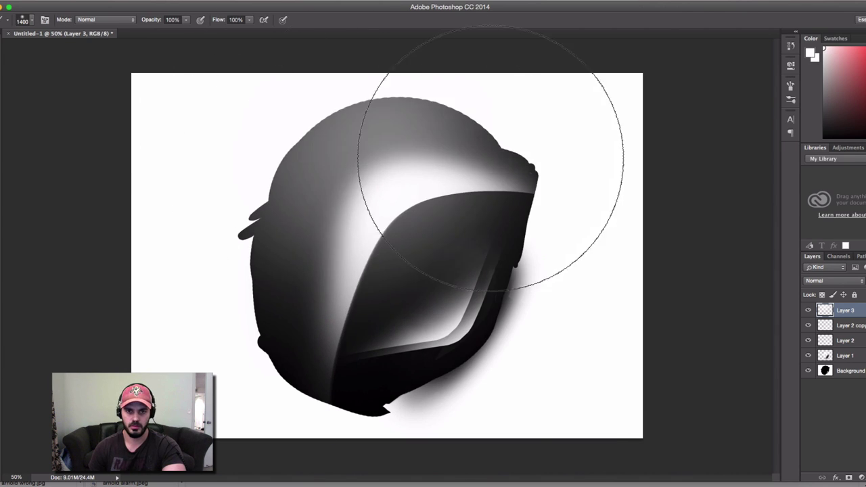
{"action": "key", "text": "e"}
{"action": "mouse_move", "coordinate": [441, 255]}
{"action": "left_mouse_down"}
{"action": "mouse_move", "coordinate": [392, 299]}
{"action": "mouse_move", "coordinate": [453, 242]}
{"action": "mouse_move", "coordinate": [411, 258]}
{"action": "mouse_move", "coordinate": [495, 244]}
{"action": "mouse_move", "coordinate": [402, 249]}
{"action": "left_mouse_up"}
Erase Layer 3's glow along the helmet's left and top edges with the soft Eraser at 330 px, and undo the last stroke.
{"action": "key", "text": "bracketright"}
{"action": "key", "text": "bracketright"}
{"action": "key", "text": "bracketright"}
{"action": "key", "text": "bracketright"}
{"action": "key", "text": "bracketright"}
{"action": "mouse_move", "coordinate": [241, 208]}
{"action": "left_mouse_down"}
{"action": "mouse_move", "coordinate": [199, 219]}
{"action": "mouse_move", "coordinate": [209, 333]}
{"action": "mouse_move", "coordinate": [242, 276]}
{"action": "mouse_move", "coordinate": [260, 327]}
{"action": "mouse_move", "coordinate": [292, 323]}
{"action": "mouse_move", "coordinate": [521, 62]}
{"action": "left_mouse_up"}
{"action": "left_click_drag", "start_coordinate": [394, 97], "coordinate": [325, 114]}
{"action": "left_click_drag", "start_coordinate": [379, 80], "coordinate": [565, 182]}
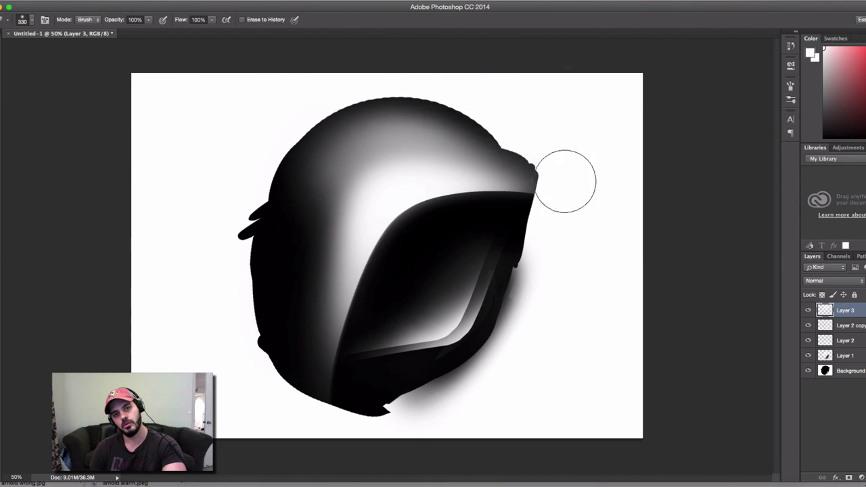
{"action": "key", "text": "super+z"}
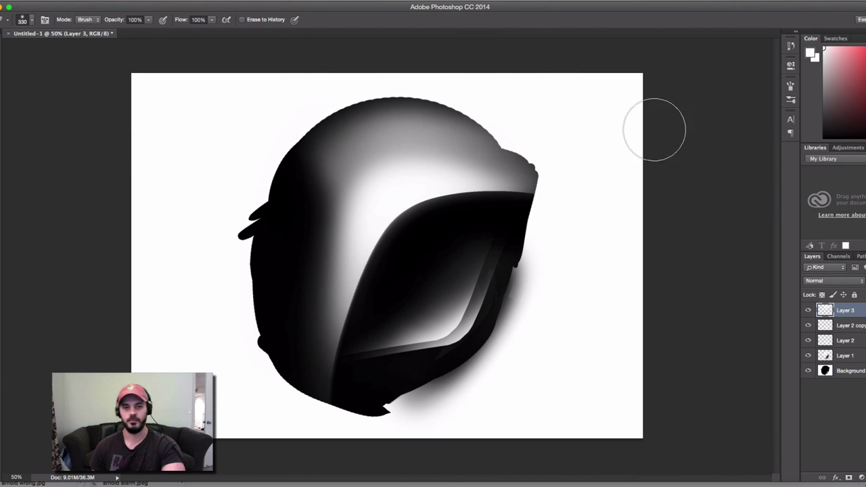
Trim the spikes and left edge of the silhouette on the Background layer with white and the hard 131 px brush, undoing and repainting unwanted strokes.
{"action": "left_click", "coordinate": [843, 371]}
{"action": "key", "text": "b"}
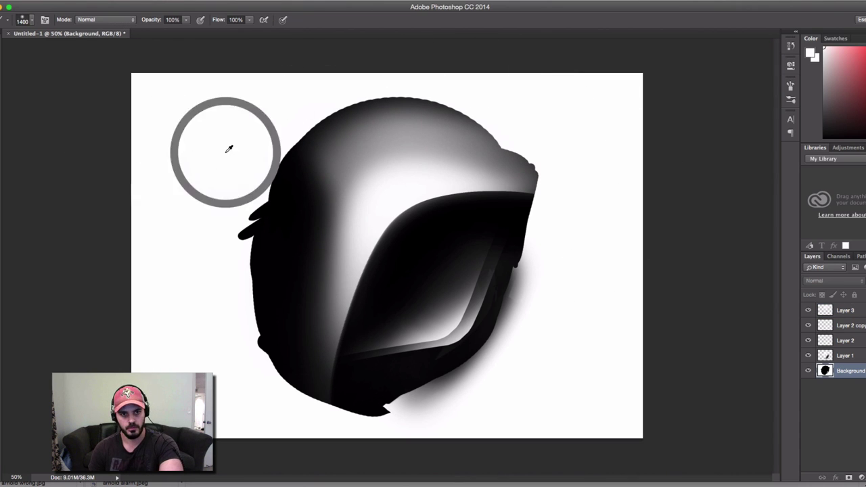
{"action": "right_click", "coordinate": [235, 166]}
{"action": "mouse_move", "coordinate": [236, 168]}
{"action": "left_mouse_down"}
{"action": "mouse_move", "coordinate": [244, 201]}
{"action": "mouse_move", "coordinate": [254, 230]}
{"action": "left_mouse_up"}
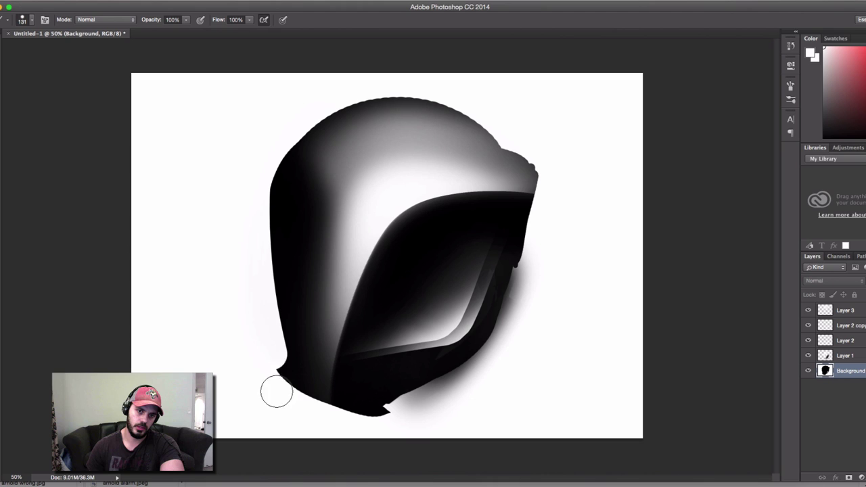
{"action": "left_click_drag", "start_coordinate": [277, 391], "coordinate": [254, 291]}
{"action": "key", "text": "alt+super+z"}
{"action": "key", "text": "alt+super+z"}
{"action": "key", "text": "alt+super+z"}
{"action": "key", "text": "alt+super+z"}
{"action": "mouse_move", "coordinate": [240, 192]}
{"action": "left_mouse_down"}
{"action": "mouse_move", "coordinate": [248, 319]}
{"action": "mouse_move", "coordinate": [250, 161]}
{"action": "mouse_move", "coordinate": [257, 335]}
{"action": "left_mouse_up"}
{"action": "left_click_drag", "start_coordinate": [258, 158], "coordinate": [253, 277]}
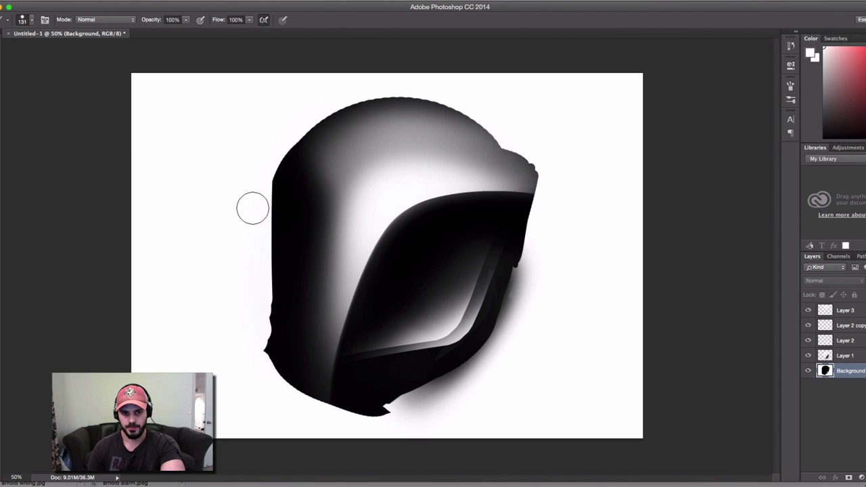
{"action": "left_click_drag", "start_coordinate": [256, 227], "coordinate": [264, 162]}
{"action": "mouse_move", "coordinate": [254, 338]}
{"action": "left_mouse_down"}
{"action": "mouse_move", "coordinate": [259, 364]}
{"action": "mouse_move", "coordinate": [256, 234]}
{"action": "mouse_move", "coordinate": [248, 330]}
{"action": "mouse_move", "coordinate": [255, 227]}
{"action": "mouse_move", "coordinate": [255, 343]}
{"action": "left_mouse_up"}
{"action": "key", "text": "super+z"}
{"action": "key", "text": "super+z"}
Reshape the helmet's bottom and lower right edges on the Background layer with white, using the 131 px brush.
{"action": "mouse_move", "coordinate": [367, 415]}
{"action": "left_mouse_down"}
{"action": "mouse_move", "coordinate": [543, 375]}
{"action": "mouse_move", "coordinate": [454, 384]}
{"action": "mouse_move", "coordinate": [548, 366]}
{"action": "left_mouse_up"}
{"action": "key", "text": "super+z"}
{"action": "left_click_drag", "start_coordinate": [302, 425], "coordinate": [427, 405]}
{"action": "left_click_drag", "start_coordinate": [369, 420], "coordinate": [465, 384]}
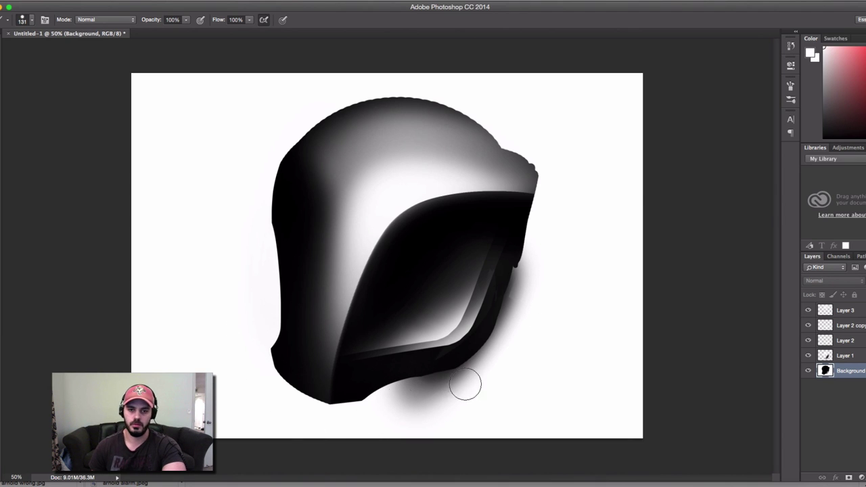
{"action": "left_click_drag", "start_coordinate": [503, 325], "coordinate": [551, 206]}
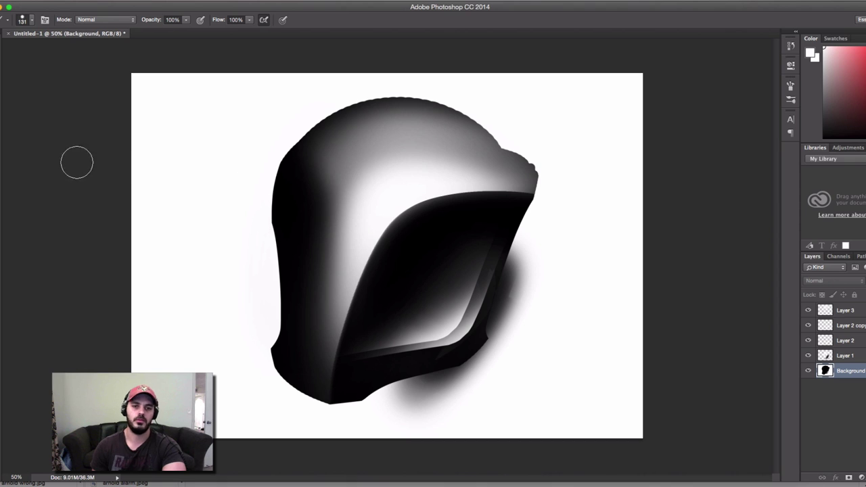
Add Layer 4 and lighten the helmet's left side and crown with soft white strokes, using the 428 px brush.
{"action": "key", "text": "super+shift+z"}
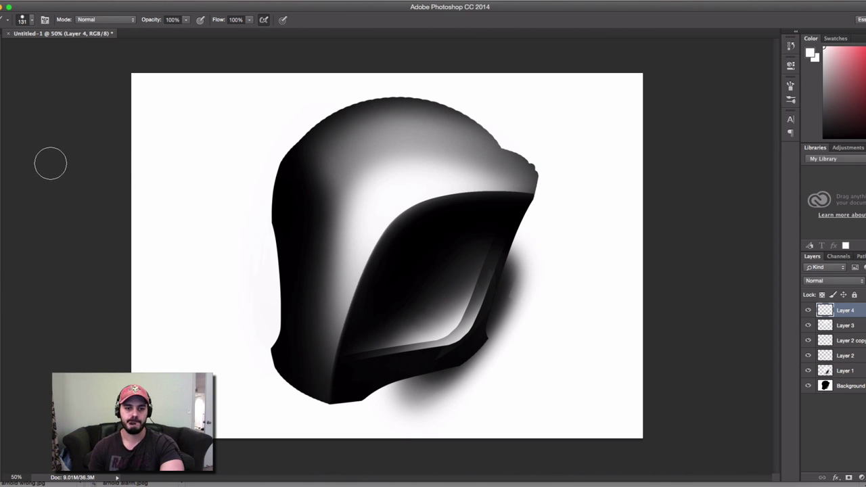
{"action": "right_click", "coordinate": [470, 220]}
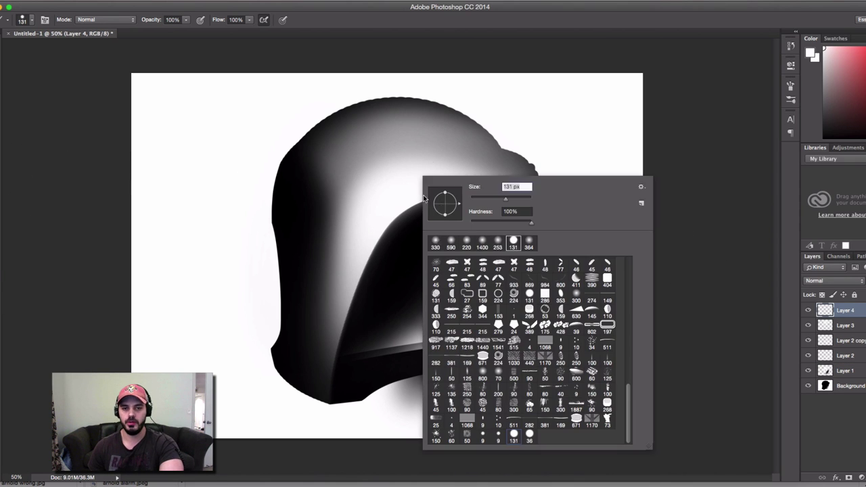
{"action": "left_click", "coordinate": [482, 372]}
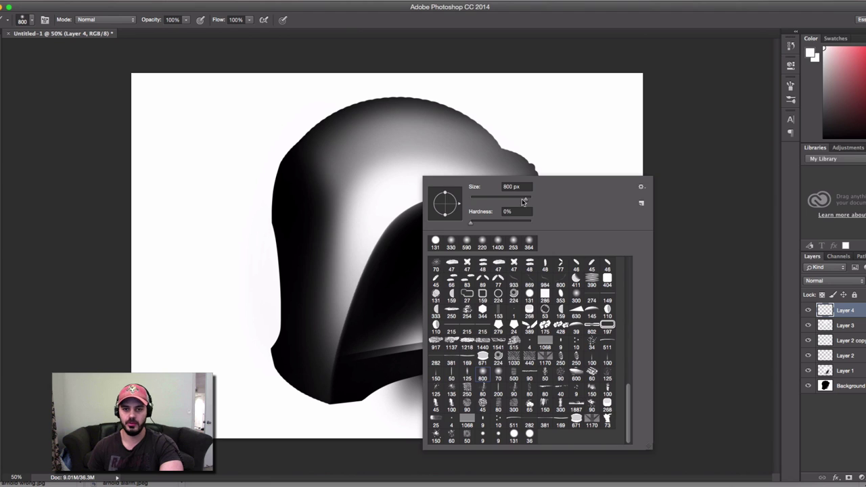
{"action": "left_click_drag", "start_coordinate": [525, 201], "coordinate": [517, 201]}
{"action": "mouse_move", "coordinate": [302, 259]}
{"action": "left_mouse_down"}
{"action": "mouse_move", "coordinate": [302, 387]}
{"action": "mouse_move", "coordinate": [345, 133]}
{"action": "mouse_move", "coordinate": [305, 294]}
{"action": "mouse_move", "coordinate": [337, 134]}
{"action": "mouse_move", "coordinate": [294, 253]}
{"action": "mouse_move", "coordinate": [352, 126]}
{"action": "mouse_move", "coordinate": [306, 173]}
{"action": "mouse_move", "coordinate": [354, 130]}
{"action": "mouse_move", "coordinate": [317, 173]}
{"action": "mouse_move", "coordinate": [296, 414]}
{"action": "mouse_move", "coordinate": [305, 238]}
{"action": "mouse_move", "coordinate": [288, 199]}
{"action": "mouse_move", "coordinate": [326, 129]}
{"action": "mouse_move", "coordinate": [269, 213]}
{"action": "mouse_move", "coordinate": [324, 164]}
{"action": "mouse_move", "coordinate": [309, 306]}
{"action": "mouse_move", "coordinate": [330, 294]}
{"action": "mouse_move", "coordinate": [318, 316]}
{"action": "mouse_move", "coordinate": [303, 419]}
{"action": "left_mouse_up"}
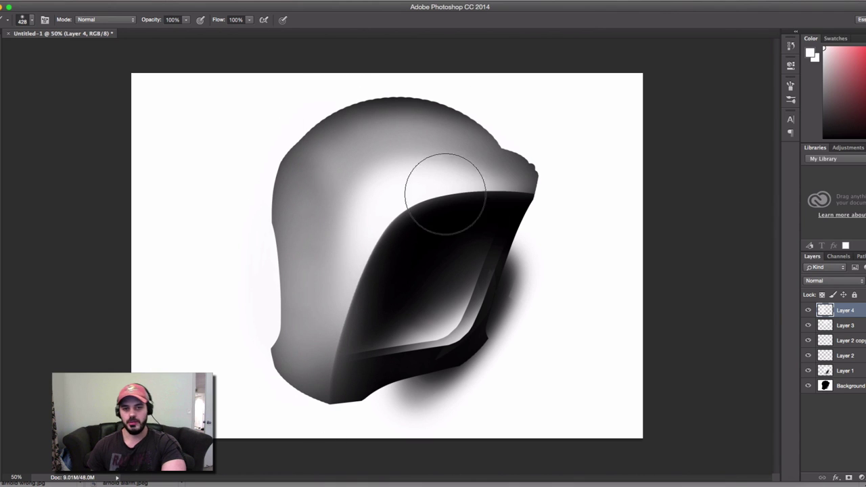
{"action": "left_click_drag", "start_coordinate": [325, 159], "coordinate": [314, 243]}
{"action": "mouse_move", "coordinate": [345, 184]}
{"action": "left_mouse_down"}
{"action": "mouse_move", "coordinate": [500, 159]}
{"action": "mouse_move", "coordinate": [453, 158]}
{"action": "mouse_move", "coordinate": [454, 141]}
{"action": "mouse_move", "coordinate": [372, 155]}
{"action": "mouse_move", "coordinate": [328, 288]}
{"action": "mouse_move", "coordinate": [364, 311]}
{"action": "left_mouse_up"}
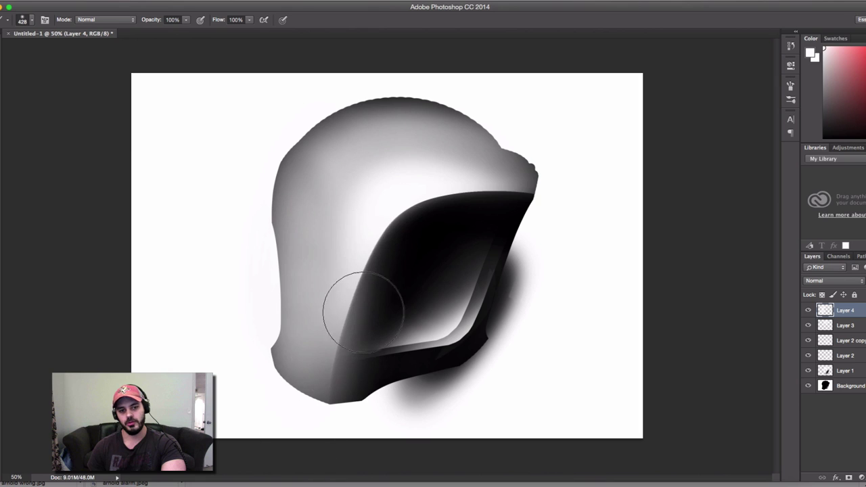
Erase Layer 4's light shading along the left rim of the face opening with the soft Eraser at 124 px.
{"action": "key", "text": "e"}
{"action": "right_click", "coordinate": [415, 281]}
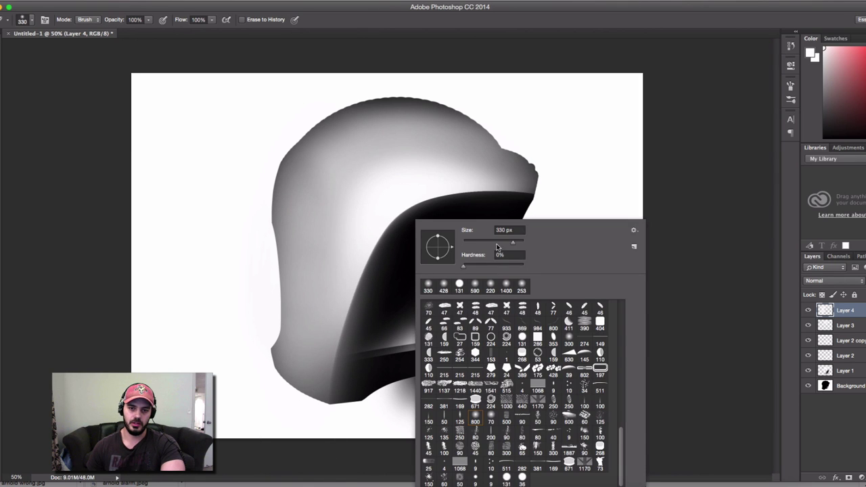
{"action": "mouse_move", "coordinate": [350, 394]}
{"action": "left_mouse_down"}
{"action": "mouse_move", "coordinate": [397, 261]}
{"action": "mouse_move", "coordinate": [359, 354]}
{"action": "mouse_move", "coordinate": [440, 214]}
{"action": "left_mouse_up"}
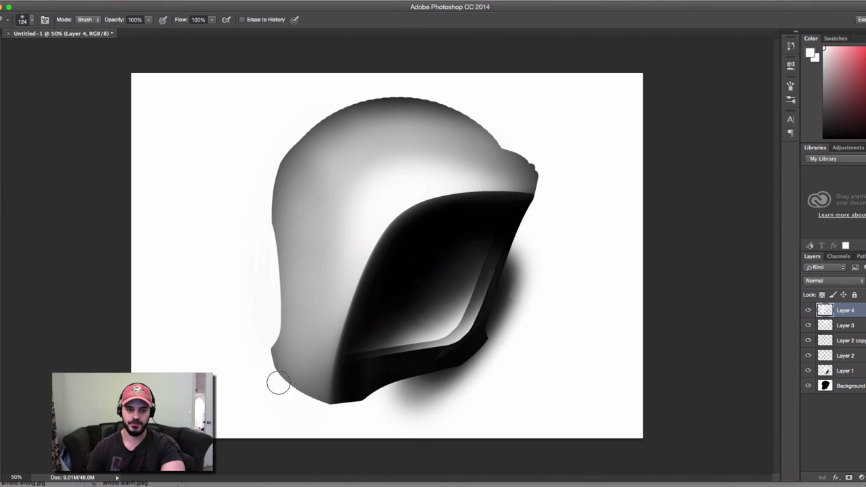
Darken the helmet's lower left and upper left edges by erasing Layer 4's light shading with the 124 px Eraser.
{"action": "left_click_drag", "start_coordinate": [279, 383], "coordinate": [296, 399]}
{"action": "key", "text": "super+z"}
{"action": "mouse_move", "coordinate": [249, 364]}
{"action": "left_mouse_down"}
{"action": "mouse_move", "coordinate": [359, 426]}
{"action": "mouse_move", "coordinate": [393, 402]}
{"action": "left_mouse_up"}
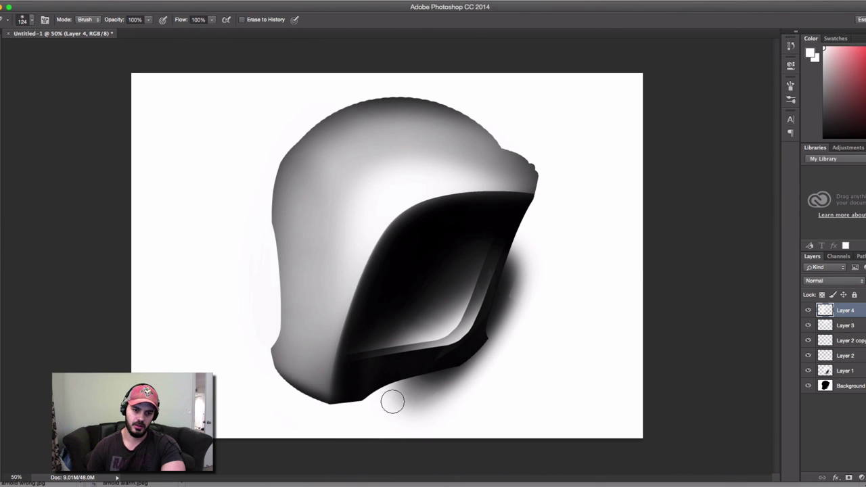
{"action": "mouse_move", "coordinate": [314, 398]}
{"action": "left_mouse_down"}
{"action": "mouse_move", "coordinate": [312, 412]}
{"action": "mouse_move", "coordinate": [354, 373]}
{"action": "mouse_move", "coordinate": [380, 326]}
{"action": "left_mouse_up"}
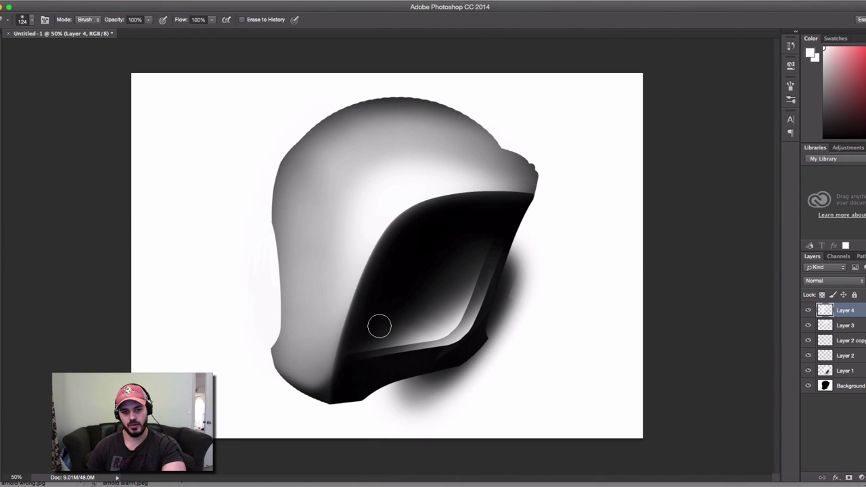
{"action": "left_click_drag", "start_coordinate": [259, 368], "coordinate": [300, 387]}
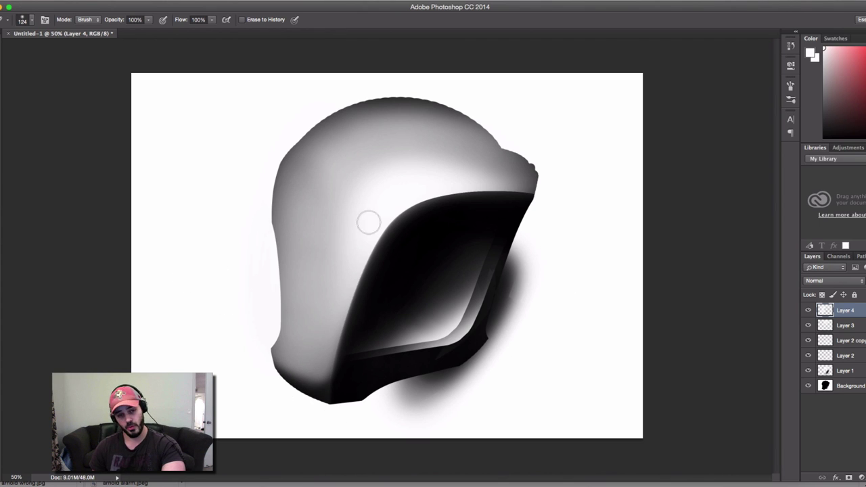
{"action": "mouse_move", "coordinate": [307, 117]}
{"action": "left_mouse_down"}
{"action": "mouse_move", "coordinate": [267, 169]}
{"action": "mouse_move", "coordinate": [260, 232]}
{"action": "mouse_move", "coordinate": [367, 90]}
{"action": "mouse_move", "coordinate": [391, 104]}
{"action": "left_mouse_up"}
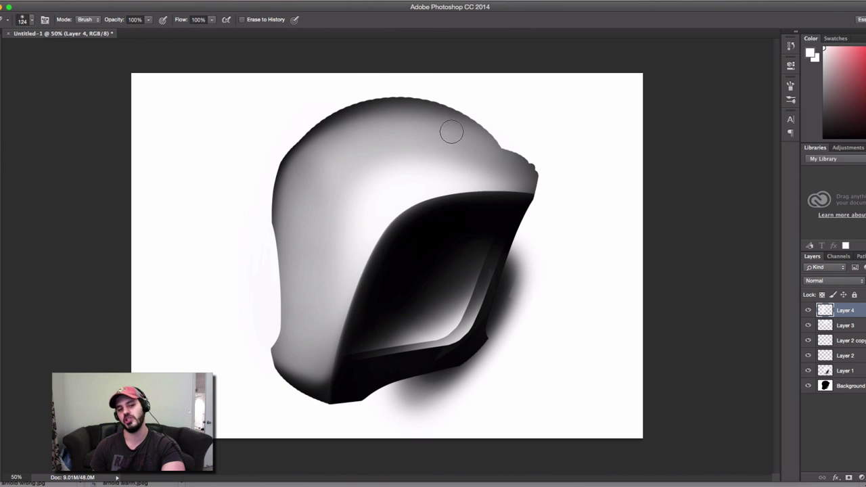
Add Layer 5 and paint a soft black shadow along the upper left and top rim of the face opening.
{"action": "right_click", "coordinate": [378, 122]}
{"action": "left_click_drag", "start_coordinate": [471, 147], "coordinate": [476, 147]}
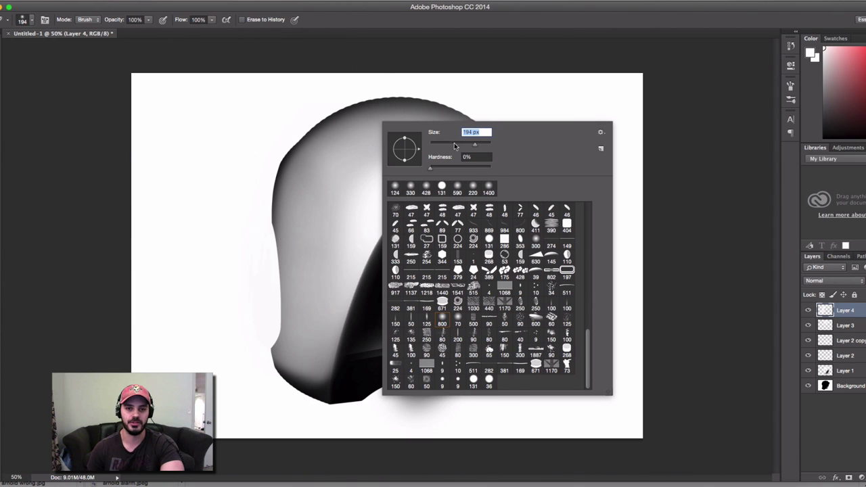
{"action": "key", "text": "e"}
{"action": "left_click_drag", "start_coordinate": [345, 247], "coordinate": [384, 214]}
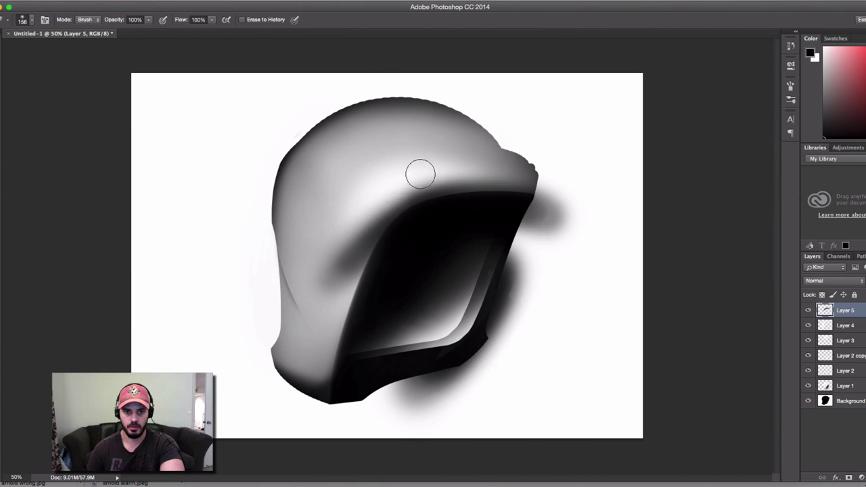
Cut a crisp outer edge into Layer 5's shadow above the face opening with the hard Eraser at 39 px.
{"action": "right_click", "coordinate": [388, 187]}
{"action": "left_click", "coordinate": [436, 255]}
{"action": "mouse_move", "coordinate": [328, 266]}
{"action": "left_mouse_down"}
{"action": "mouse_move", "coordinate": [404, 176]}
{"action": "mouse_move", "coordinate": [349, 212]}
{"action": "mouse_move", "coordinate": [472, 168]}
{"action": "mouse_move", "coordinate": [410, 170]}
{"action": "mouse_move", "coordinate": [522, 159]}
{"action": "left_mouse_up"}
{"action": "key", "text": "super+z"}
{"action": "left_click_drag", "start_coordinate": [440, 176], "coordinate": [580, 174]}
{"action": "right_click", "coordinate": [379, 177]}
{"action": "left_click", "coordinate": [456, 185]}
{"action": "mouse_move", "coordinate": [330, 235]}
{"action": "left_mouse_down"}
{"action": "mouse_move", "coordinate": [377, 178]}
{"action": "mouse_move", "coordinate": [336, 251]}
{"action": "left_mouse_up"}
{"action": "left_click_drag", "start_coordinate": [309, 299], "coordinate": [387, 211]}
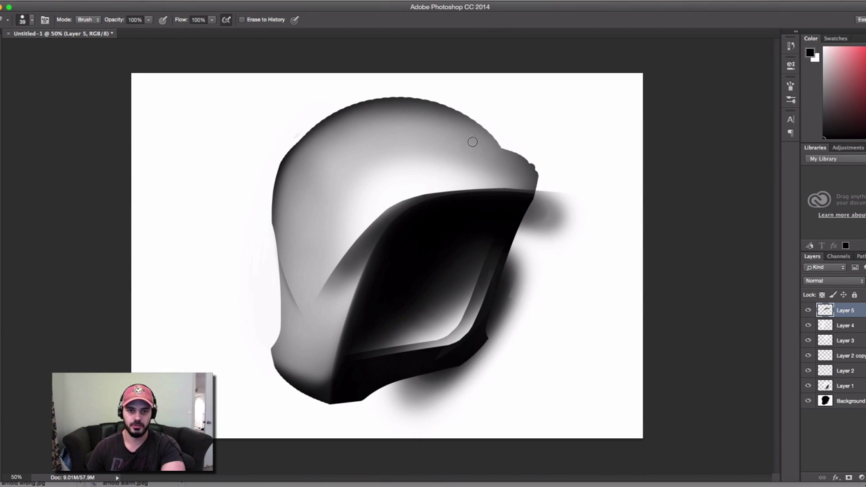
Fade the inner side of Layer 5's shadow and its spill beyond the brow with the soft Eraser at 268 px.
{"action": "right_click", "coordinate": [401, 177]}
{"action": "type", "text": "268"}
{"action": "key", "text": "Return"}
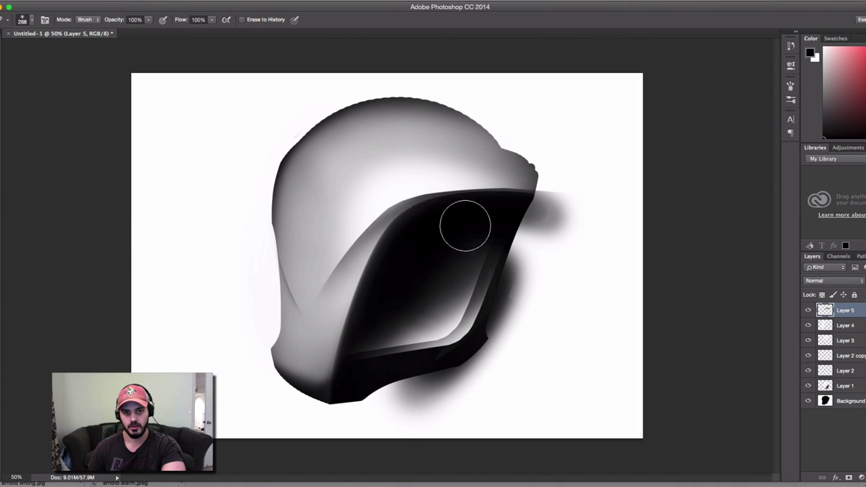
{"action": "left_click_drag", "start_coordinate": [446, 226], "coordinate": [572, 225]}
{"action": "key", "text": "super+z"}
{"action": "mouse_move", "coordinate": [355, 298]}
{"action": "left_mouse_down"}
{"action": "mouse_move", "coordinate": [407, 260]}
{"action": "mouse_move", "coordinate": [573, 209]}
{"action": "left_mouse_up"}
Refine the upper left edge of Layer 5's rim shadow with the hard Eraser at 131 px.
{"action": "right_click", "coordinate": [430, 151]}
{"action": "type", "text": "131"}
{"action": "key", "text": "Return"}
{"action": "left_click", "coordinate": [416, 170], "text": "super"}
{"action": "left_click", "coordinate": [416, 169], "text": "super"}
{"action": "left_click_drag", "start_coordinate": [331, 227], "coordinate": [391, 189]}
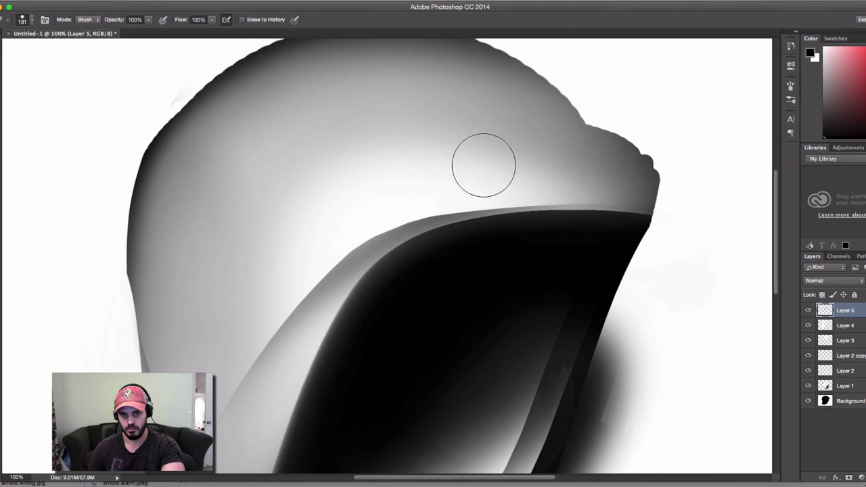
Reshape the helmet's brow and crown outline on the Background layer with white, using the hard 184 px brush.
{"action": "key", "text": "super+minus"}
{"action": "left_click", "coordinate": [820, 402]}
{"action": "key", "text": "b"}
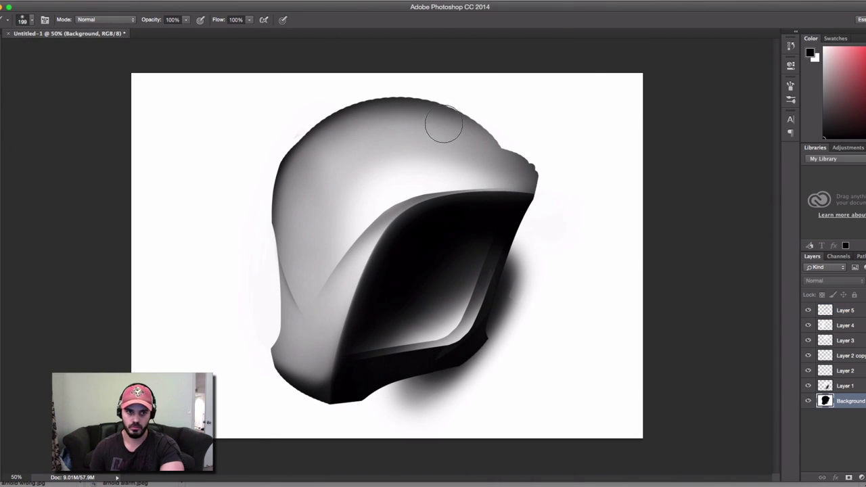
{"action": "left_click", "coordinate": [562, 121], "text": "alt"}
{"action": "right_click", "coordinate": [563, 119]}
{"action": "left_click", "coordinate": [496, 143]}
{"action": "left_click_drag", "start_coordinate": [511, 134], "coordinate": [540, 175]}
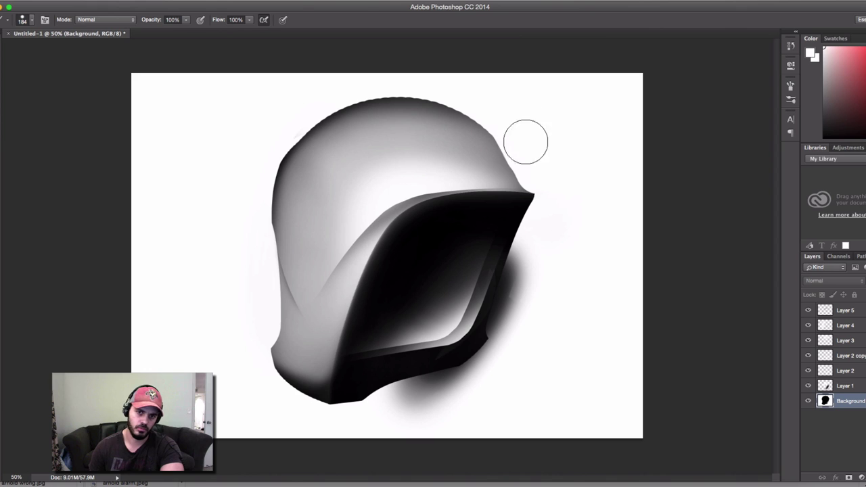
{"action": "left_click_drag", "start_coordinate": [325, 94], "coordinate": [466, 56]}
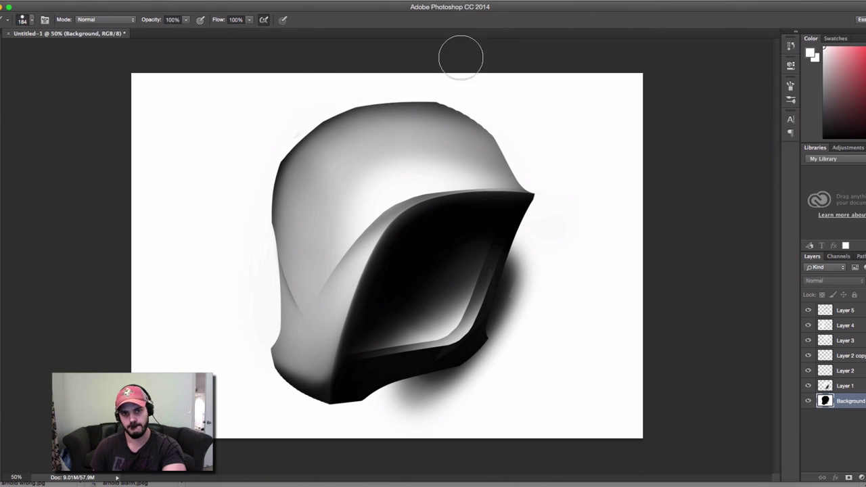
{"action": "left_click_drag", "start_coordinate": [374, 89], "coordinate": [547, 59]}
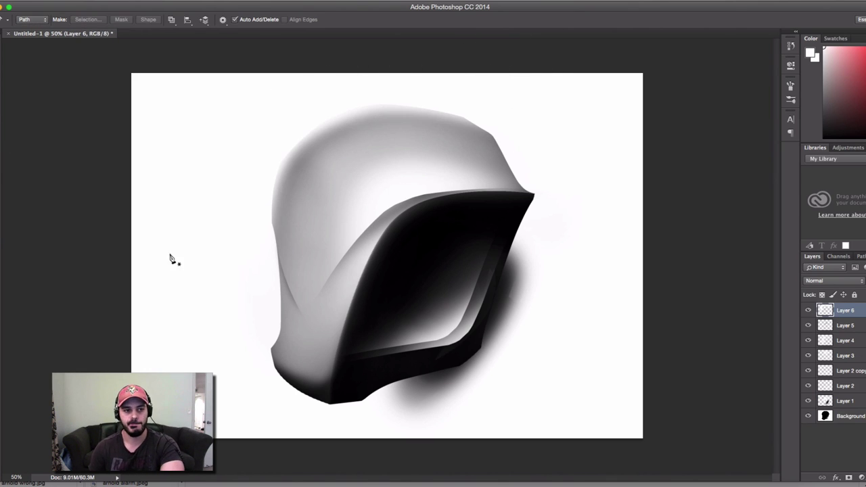
Draw a Pen path along the helmet's lower left edge and around the left and top rim of the face opening.
{"action": "left_click", "coordinate": [274, 362]}
{"action": "left_click_drag", "start_coordinate": [309, 385], "coordinate": [320, 389]}
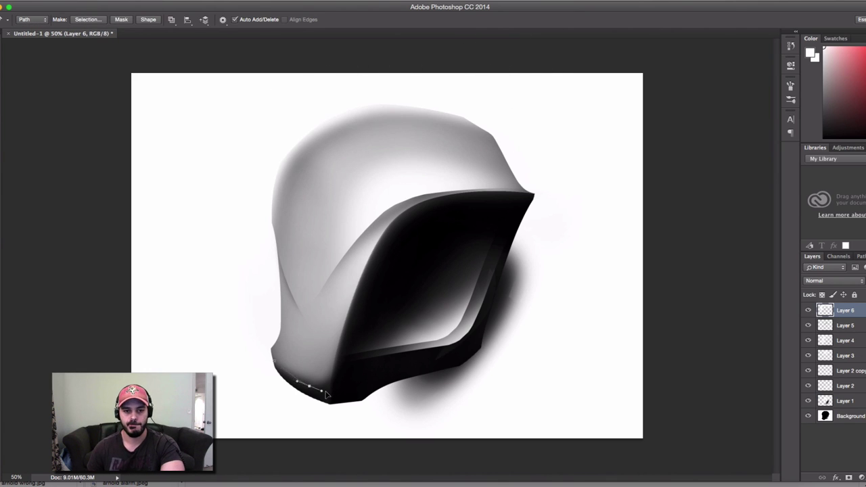
{"action": "left_click_drag", "start_coordinate": [369, 276], "coordinate": [384, 247]}
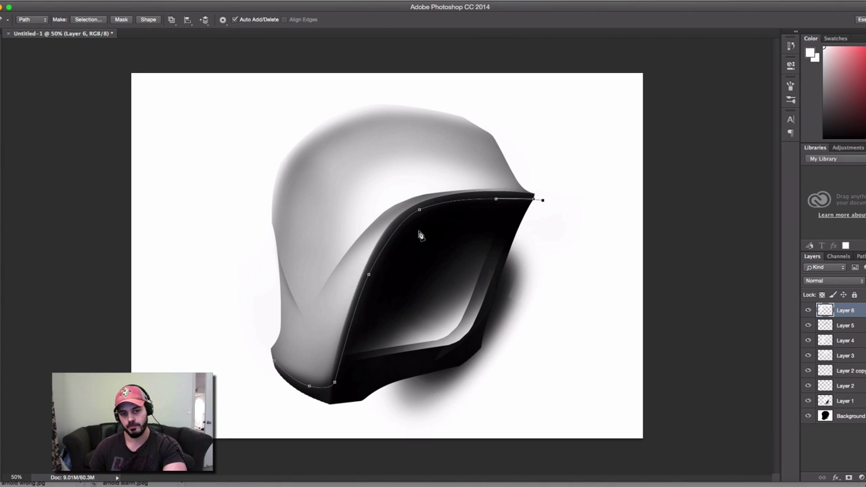
Add Layer 7 and set up a white 4 px brush with 100% hardness.
{"action": "key", "text": "alt+shift+super+n"}
{"action": "right_click", "coordinate": [471, 198]}
{"action": "key", "text": "Escape"}
{"action": "key", "text": "b"}
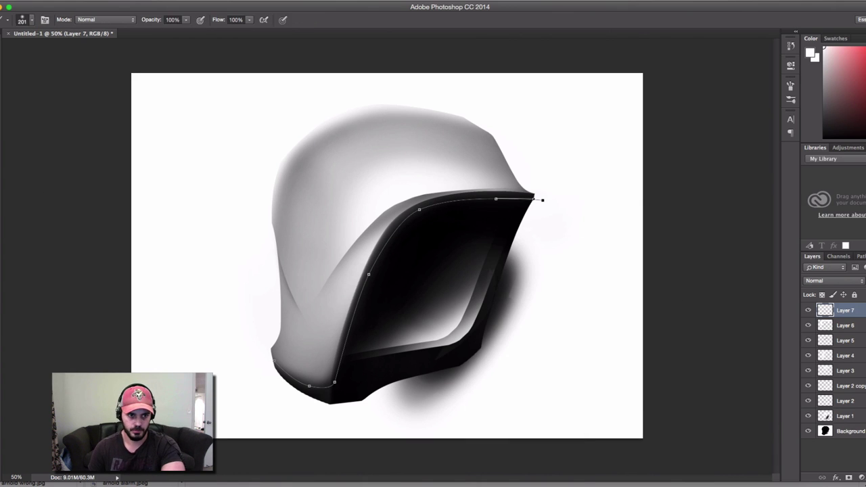
{"action": "left_click", "coordinate": [810, 52]}
{"action": "key", "text": "Return"}
{"action": "right_click", "coordinate": [199, 146]}
{"action": "left_click", "coordinate": [259, 404]}
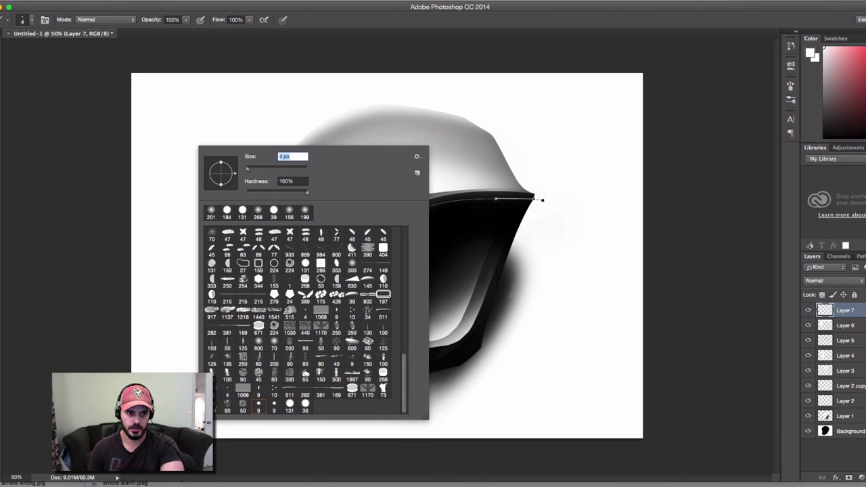
{"action": "key", "text": "Return"}
Stroke the rim path on Layer 7 with the brush and dismiss the path.
{"action": "key", "text": "o"}
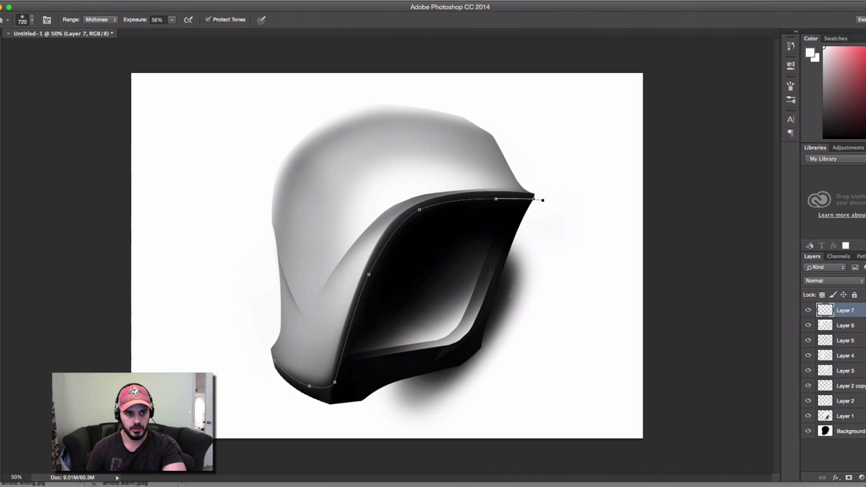
{"action": "key", "text": "p"}
{"action": "right_click", "coordinate": [415, 210]}
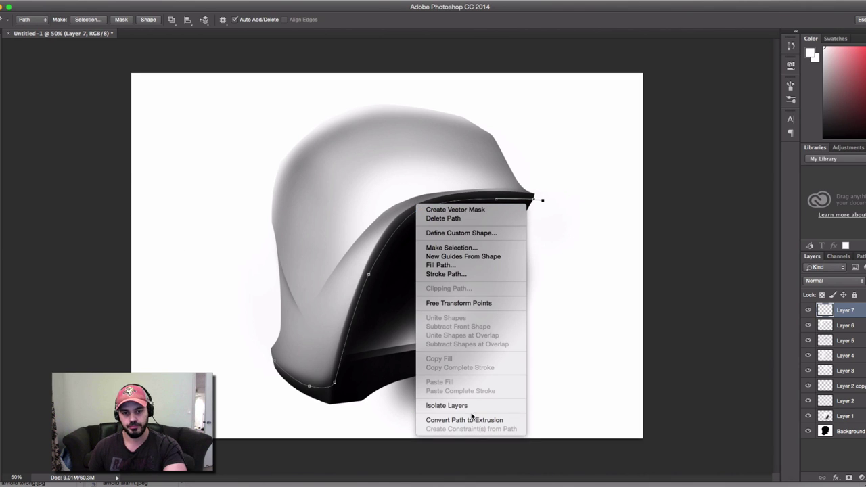
{"action": "left_click", "coordinate": [455, 275]}
{"action": "left_click", "coordinate": [527, 230]}
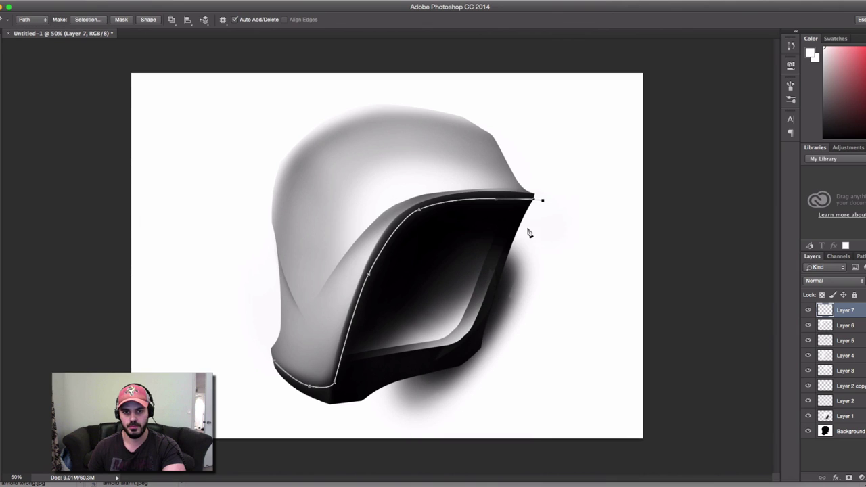
{"action": "key", "text": "Return"}
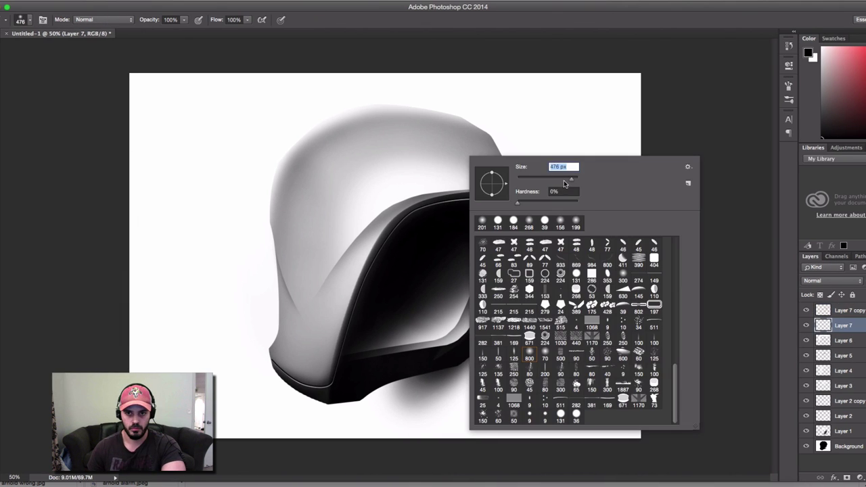
Paint a soft black shadow over the helmet's upper left edge on Layer 7 at 198 px and try erasing its inner side.
{"action": "mouse_move", "coordinate": [302, 123]}
{"action": "left_mouse_down"}
{"action": "mouse_move", "coordinate": [306, 245]}
{"action": "mouse_move", "coordinate": [327, 141]}
{"action": "mouse_move", "coordinate": [282, 179]}
{"action": "mouse_move", "coordinate": [308, 225]}
{"action": "left_mouse_up"}
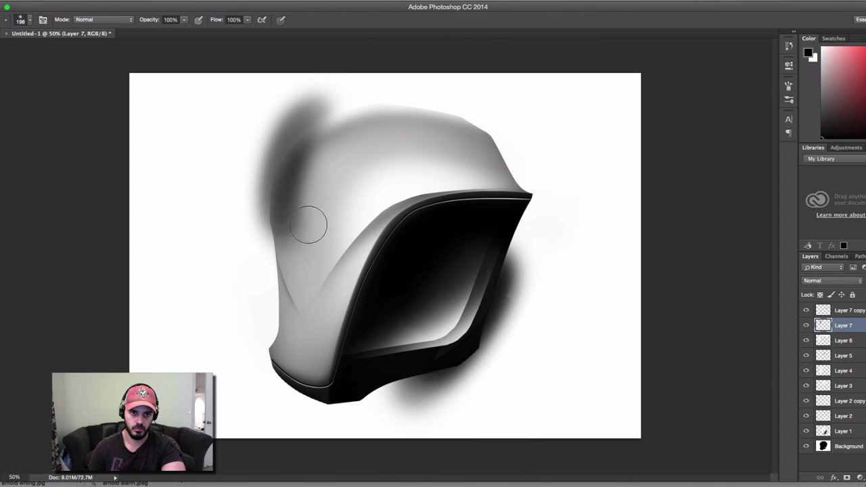
{"action": "key", "text": "e"}
{"action": "mouse_move", "coordinate": [317, 194]}
{"action": "left_mouse_down"}
{"action": "mouse_move", "coordinate": [329, 147]}
{"action": "mouse_move", "coordinate": [328, 160]}
{"action": "mouse_move", "coordinate": [356, 119]}
{"action": "mouse_move", "coordinate": [315, 124]}
{"action": "mouse_move", "coordinate": [330, 84]}
{"action": "mouse_move", "coordinate": [215, 235]}
{"action": "mouse_move", "coordinate": [315, 82]}
{"action": "mouse_move", "coordinate": [312, 108]}
{"action": "left_mouse_up"}
{"action": "key", "text": "ctrl+alt+z"}
{"action": "key", "text": "ctrl+alt+z"}
{"action": "key", "text": "ctrl+alt+z"}
Trim Layer 7's shadow to a narrow, crisp band on the helmet's left edge with the hard Eraser at 131 px.
{"action": "right_click", "coordinate": [323, 131]}
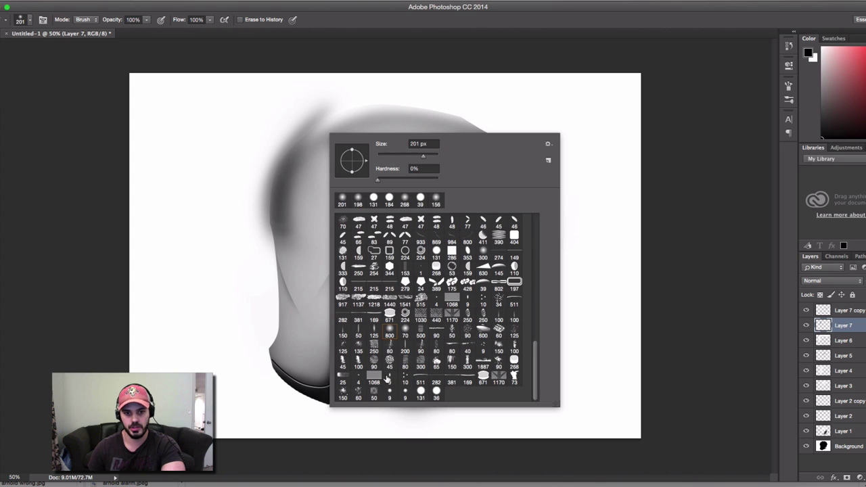
{"action": "left_click", "coordinate": [421, 395]}
{"action": "mouse_move", "coordinate": [309, 219]}
{"action": "left_mouse_down"}
{"action": "mouse_move", "coordinate": [314, 226]}
{"action": "mouse_move", "coordinate": [331, 125]}
{"action": "mouse_move", "coordinate": [308, 241]}
{"action": "mouse_move", "coordinate": [318, 123]}
{"action": "mouse_move", "coordinate": [389, 106]}
{"action": "left_mouse_up"}
{"action": "mouse_move", "coordinate": [309, 91]}
{"action": "left_mouse_down"}
{"action": "mouse_move", "coordinate": [228, 197]}
{"action": "mouse_move", "coordinate": [280, 128]}
{"action": "left_mouse_up"}
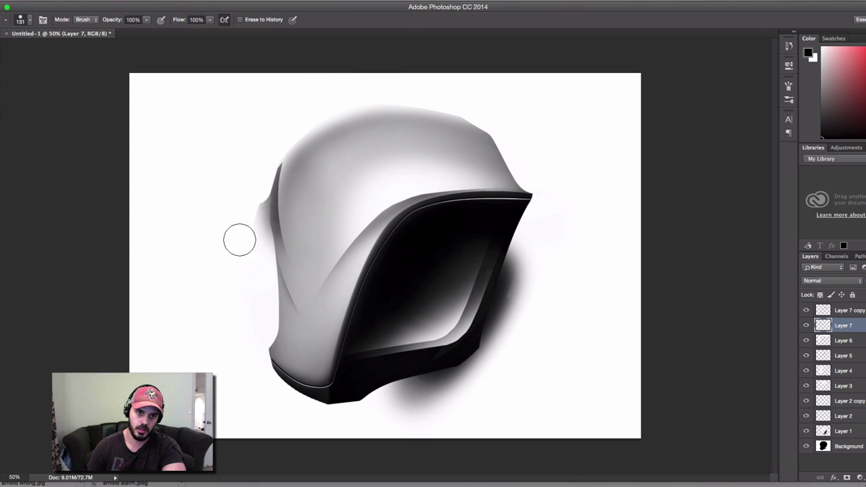
{"action": "mouse_move", "coordinate": [239, 239]}
{"action": "left_mouse_down"}
{"action": "mouse_move", "coordinate": [248, 180]}
{"action": "mouse_move", "coordinate": [254, 239]}
{"action": "mouse_move", "coordinate": [251, 211]}
{"action": "left_mouse_up"}
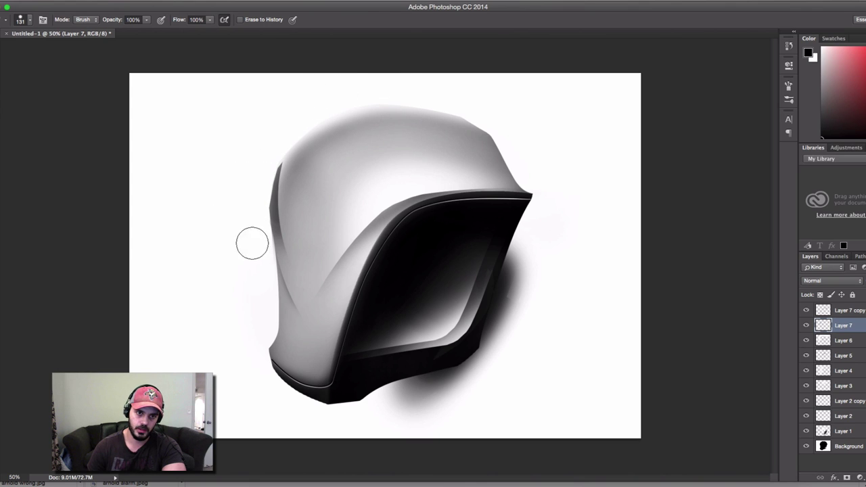
Soften Layer 7's shadow band along the left edge with the soft Eraser at 92 px.
{"action": "right_click", "coordinate": [329, 121]}
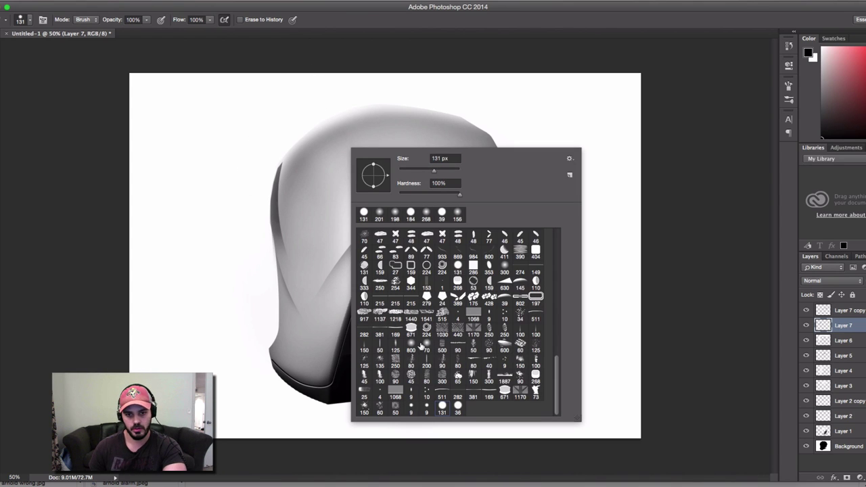
{"action": "left_click", "coordinate": [411, 350]}
{"action": "left_click", "coordinate": [435, 171]}
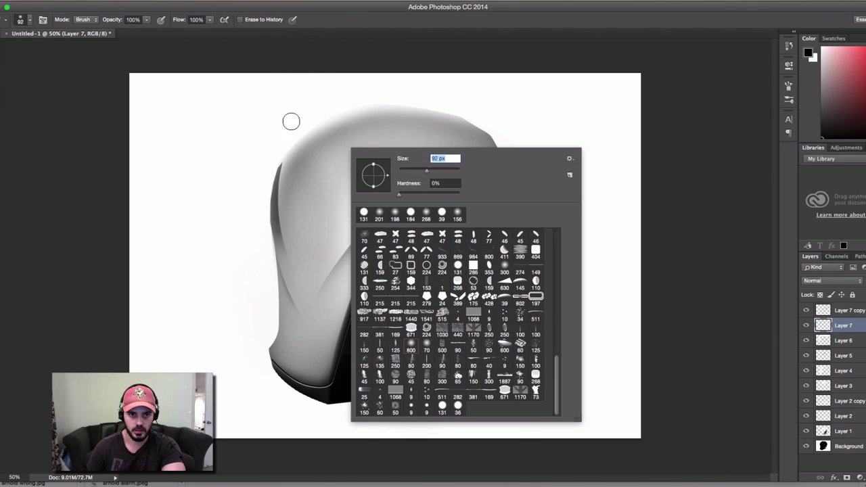
{"action": "mouse_move", "coordinate": [291, 121]}
{"action": "left_mouse_down"}
{"action": "mouse_move", "coordinate": [271, 170]}
{"action": "mouse_move", "coordinate": [262, 249]}
{"action": "left_mouse_up"}
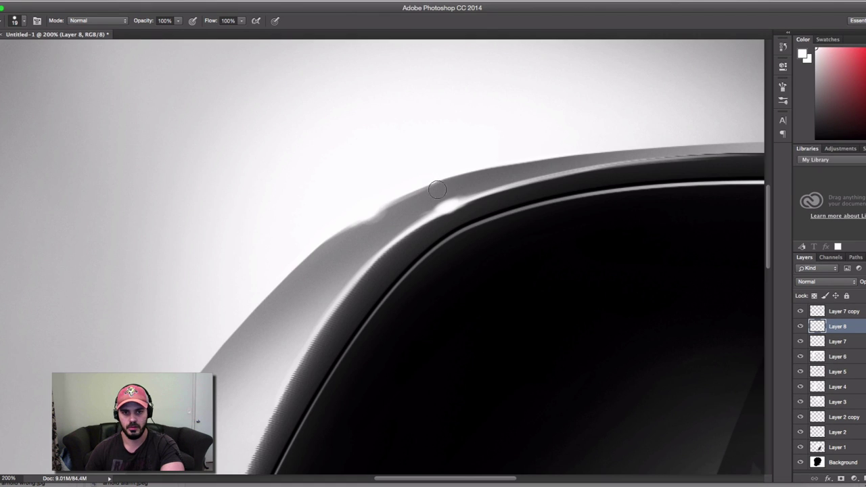
Try to broaden the white glint on the outer rim on Layer 8 with larger brushes at 44 and 90 px.
{"action": "right_click", "coordinate": [463, 187]}
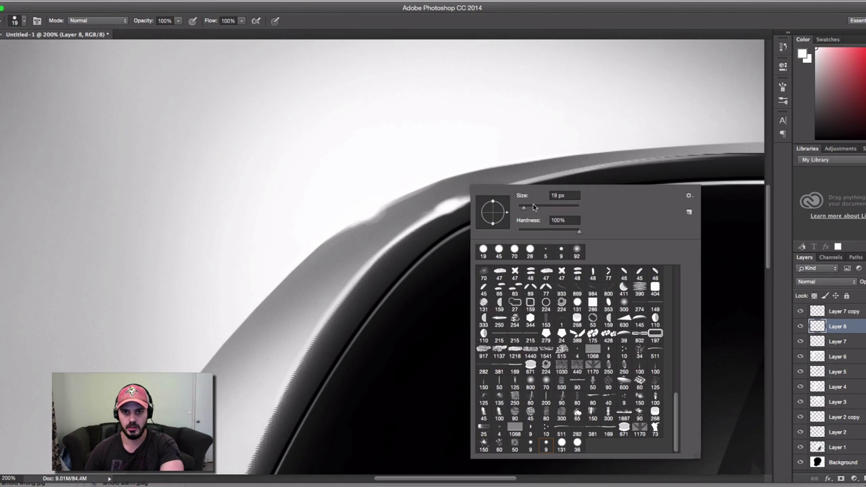
{"action": "key", "text": "Return"}
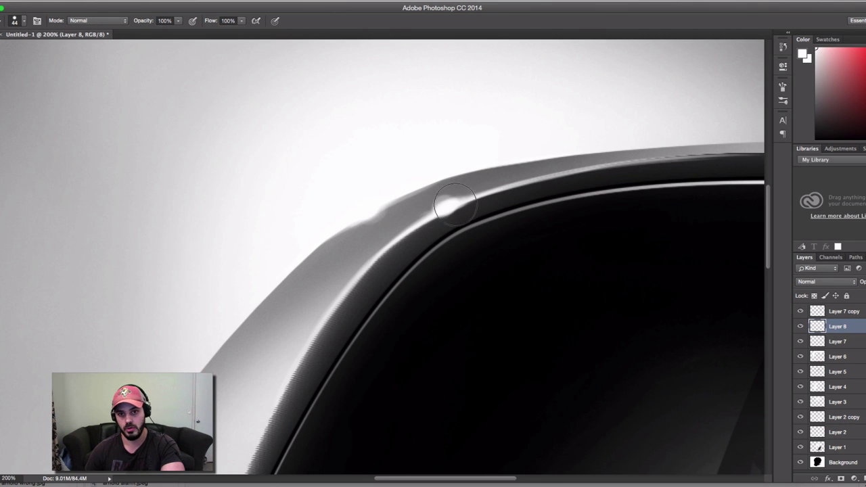
{"action": "left_click_drag", "start_coordinate": [454, 203], "coordinate": [477, 203]}
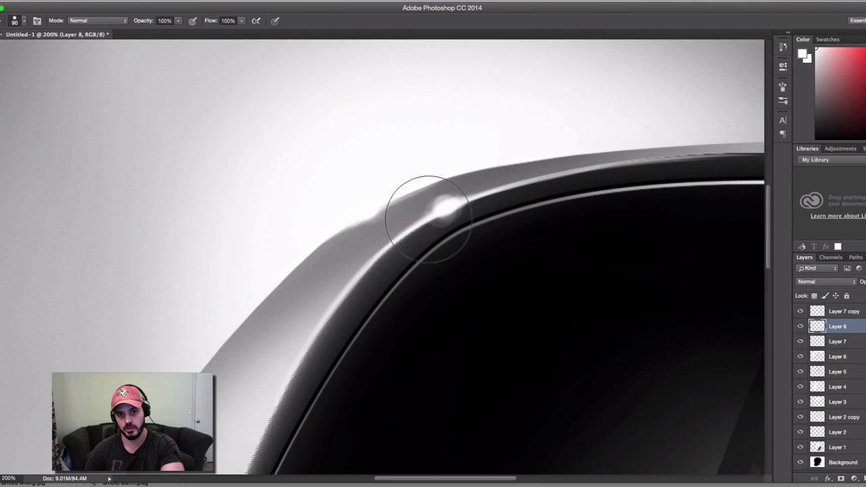
{"action": "left_click_drag", "start_coordinate": [429, 220], "coordinate": [484, 192]}
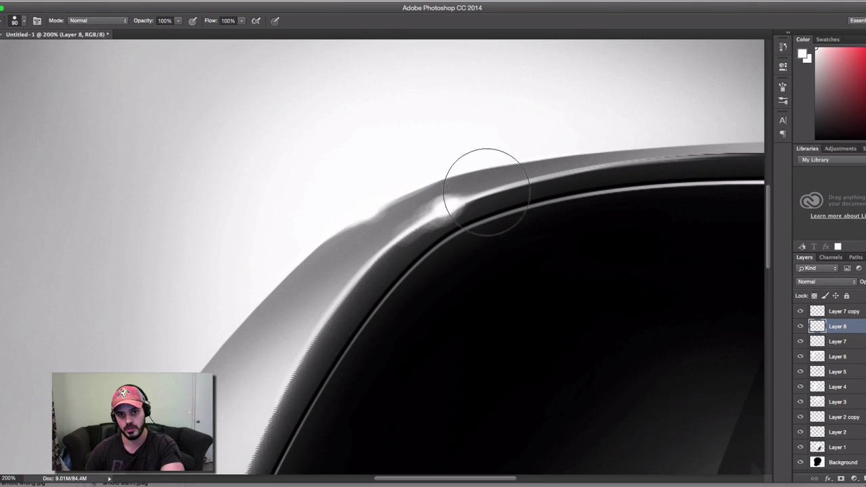
{"action": "left_click", "coordinate": [476, 237], "text": "alt"}
{"action": "left_click", "coordinate": [476, 238], "text": "alt"}
{"action": "left_click", "coordinate": [525, 263], "text": "alt"}
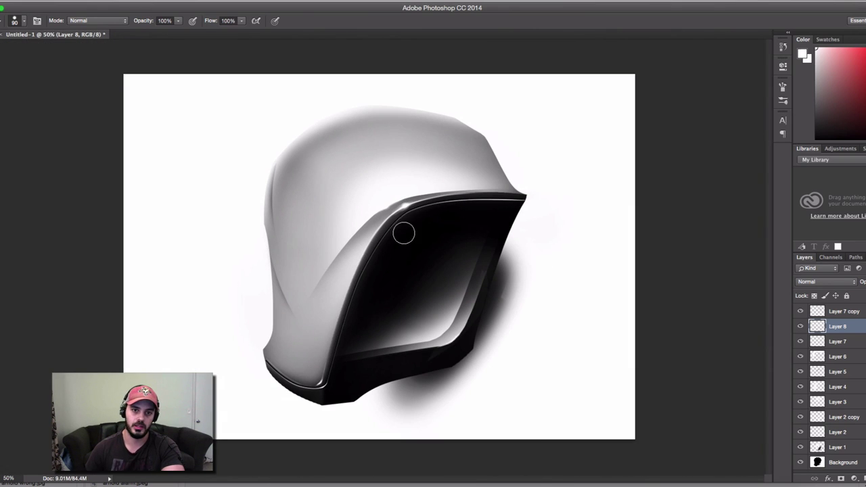
Undo the large brush strokes around the outer rim's glint.
{"action": "left_click", "coordinate": [416, 208], "text": "super"}
{"action": "left_click", "coordinate": [415, 209], "text": "super"}
{"action": "left_click", "coordinate": [416, 208], "text": "super"}
{"action": "key", "text": "super+z"}
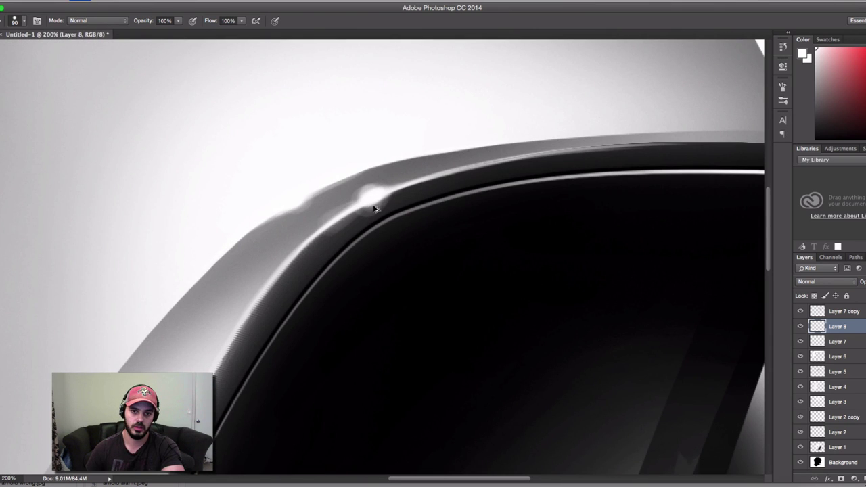
{"action": "key", "text": "alt+super+z"}
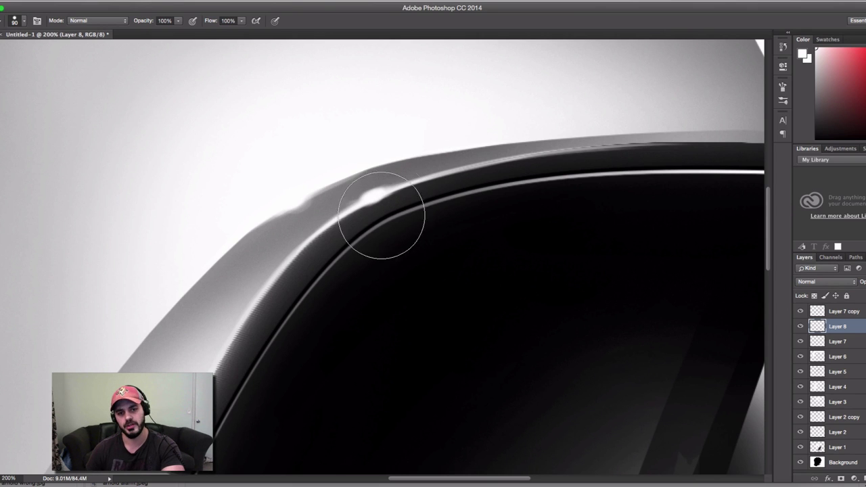
Build up the white glint on the outer rim of the face opening on Layer 8 with the 17 px brush.
{"action": "left_click", "coordinate": [378, 230], "text": "alt"}
{"action": "left_click", "coordinate": [378, 230], "text": "alt"}
{"action": "left_click", "coordinate": [379, 229], "text": "alt"}
{"action": "left_click", "coordinate": [422, 214]}
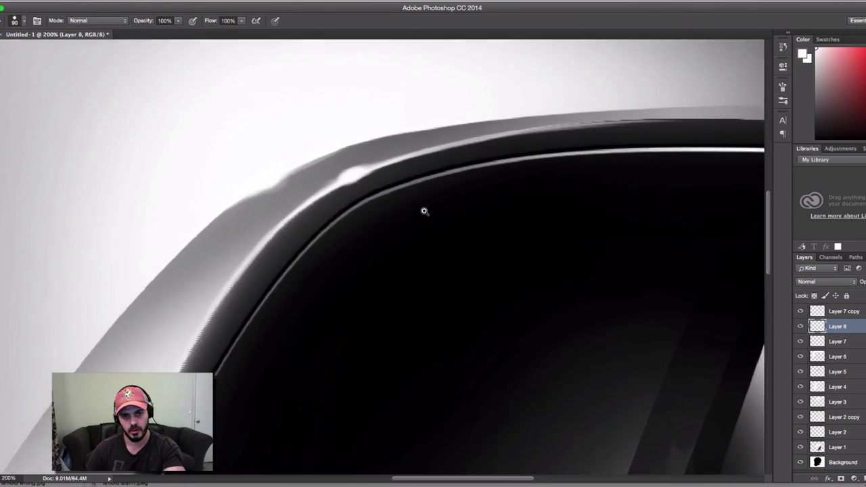
{"action": "left_click_drag", "start_coordinate": [356, 184], "coordinate": [295, 201]}
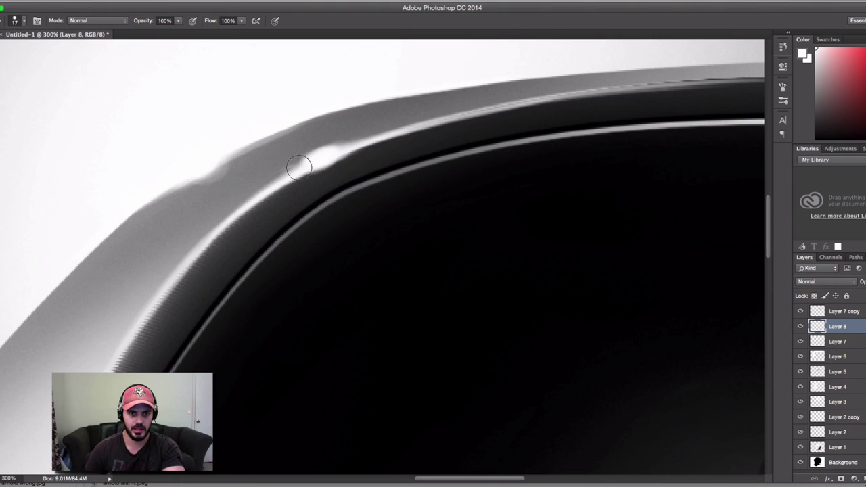
Paint a small white glint at the bend of the inner rim line on Layer 8 with the 9 px brush.
{"action": "mouse_move", "coordinate": [326, 178]}
{"action": "left_mouse_down"}
{"action": "mouse_move", "coordinate": [317, 185]}
{"action": "mouse_move", "coordinate": [349, 195]}
{"action": "mouse_move", "coordinate": [342, 195]}
{"action": "left_mouse_up"}
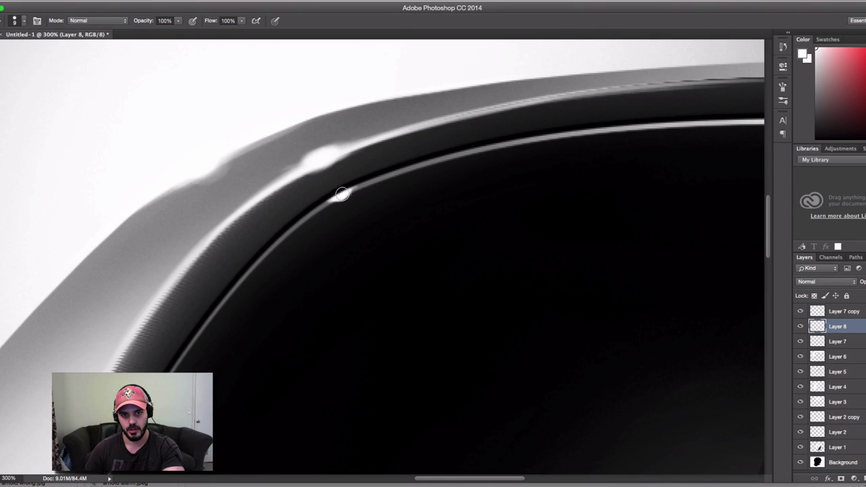
{"action": "mouse_move", "coordinate": [376, 178]}
{"action": "left_mouse_down"}
{"action": "mouse_move", "coordinate": [324, 203]}
{"action": "mouse_move", "coordinate": [394, 172]}
{"action": "mouse_move", "coordinate": [281, 235]}
{"action": "mouse_move", "coordinate": [470, 151]}
{"action": "mouse_move", "coordinate": [290, 227]}
{"action": "mouse_move", "coordinate": [268, 247]}
{"action": "mouse_move", "coordinate": [323, 206]}
{"action": "mouse_move", "coordinate": [490, 147]}
{"action": "left_mouse_up"}
{"action": "key", "text": "super+z"}
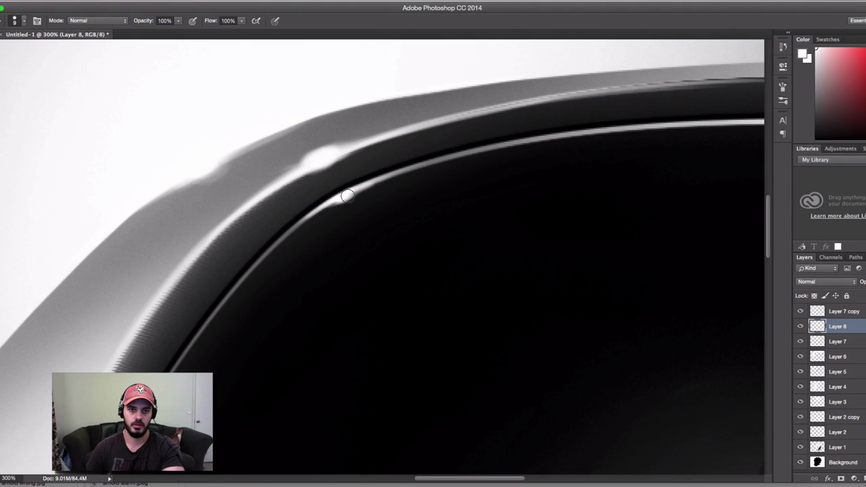
Extend the white glint along the bend of the inner rim line on Layer 8 with the 9 px brush.
{"action": "left_click_drag", "start_coordinate": [347, 196], "coordinate": [391, 176]}
{"action": "left_click", "coordinate": [397, 191], "text": "alt"}
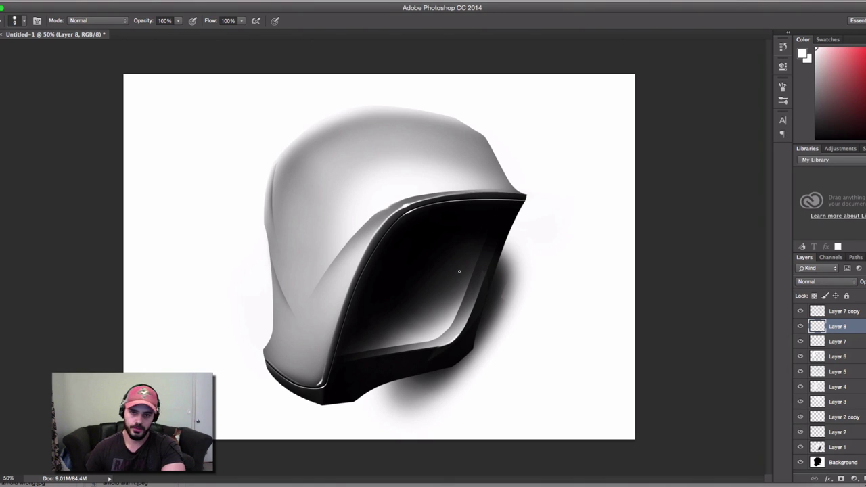
Try freehand white loops inside the face opening on Layer 8 with the 9 px brush and undo them.
{"action": "mouse_move", "coordinate": [402, 241]}
{"action": "left_mouse_down"}
{"action": "mouse_move", "coordinate": [369, 308]}
{"action": "mouse_move", "coordinate": [353, 311]}
{"action": "left_mouse_up"}
{"action": "key", "text": "super+z"}
{"action": "left_click_drag", "start_coordinate": [419, 230], "coordinate": [399, 245]}
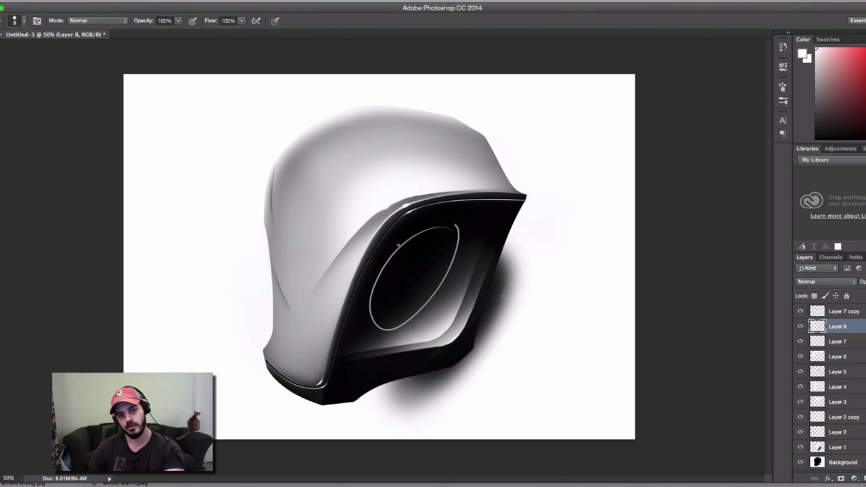
{"action": "key", "text": "super+z"}
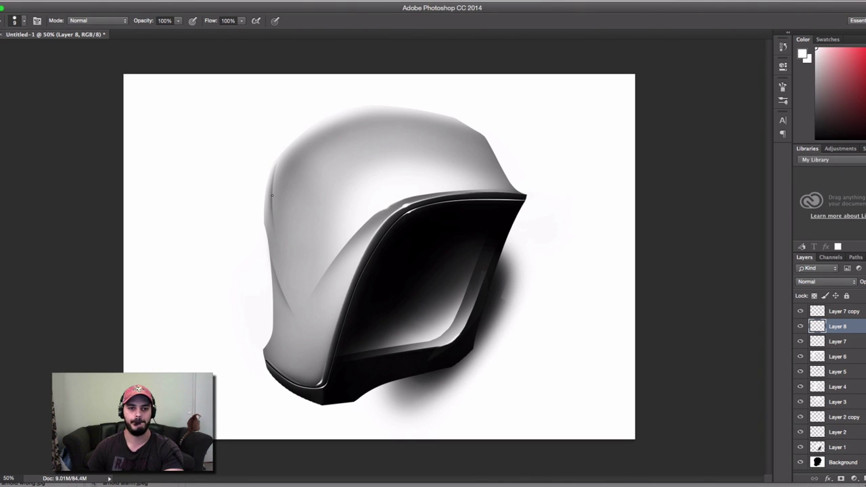
{"action": "left_click_drag", "start_coordinate": [133, 11], "coordinate": [139, 8]}
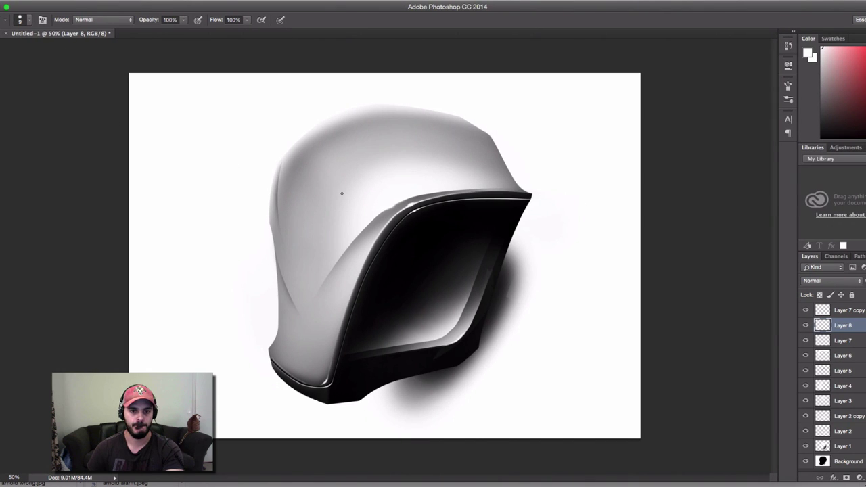
Pick a soft round brush at 385 px and shade the backdrop and helmet top in soft black on a new layer below Layer 8.
{"action": "right_click", "coordinate": [423, 221]}
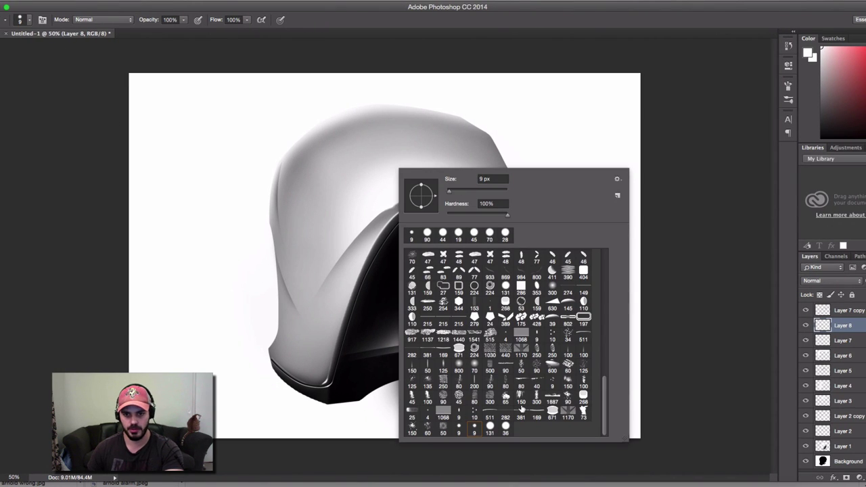
{"action": "left_click", "coordinate": [460, 370]}
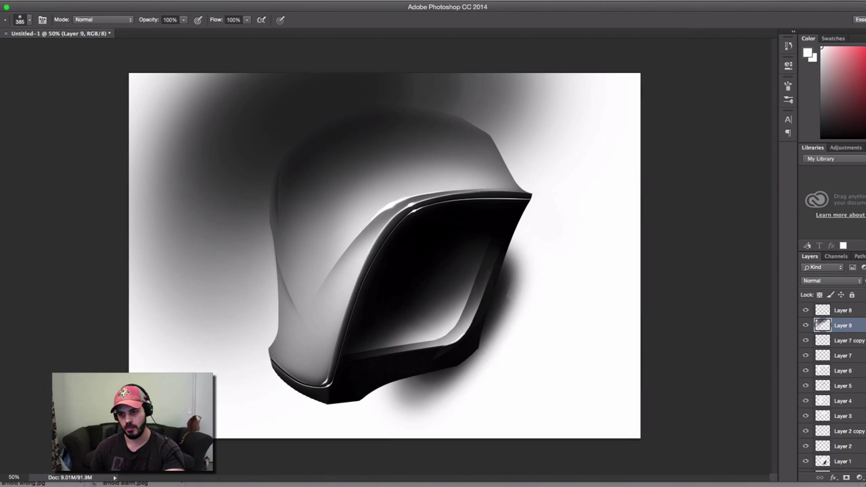
Paint a soft white glow inside the face opening on a new layer and trim its edges with the soft 157 px eraser.
{"action": "key", "text": "super+shift+alt+n"}
{"action": "mouse_move", "coordinate": [461, 233]}
{"action": "left_mouse_down"}
{"action": "mouse_move", "coordinate": [369, 352]}
{"action": "mouse_move", "coordinate": [443, 242]}
{"action": "mouse_move", "coordinate": [354, 450]}
{"action": "left_mouse_up"}
{"action": "key", "text": "e"}
{"action": "mouse_move", "coordinate": [404, 252]}
{"action": "left_mouse_down"}
{"action": "mouse_move", "coordinate": [427, 252]}
{"action": "mouse_move", "coordinate": [413, 253]}
{"action": "mouse_move", "coordinate": [383, 209]}
{"action": "mouse_move", "coordinate": [397, 197]}
{"action": "mouse_move", "coordinate": [305, 367]}
{"action": "mouse_move", "coordinate": [341, 257]}
{"action": "mouse_move", "coordinate": [559, 176]}
{"action": "mouse_move", "coordinate": [672, 178]}
{"action": "mouse_move", "coordinate": [476, 166]}
{"action": "mouse_move", "coordinate": [307, 346]}
{"action": "mouse_move", "coordinate": [368, 239]}
{"action": "mouse_move", "coordinate": [416, 199]}
{"action": "mouse_move", "coordinate": [365, 229]}
{"action": "mouse_move", "coordinate": [384, 205]}
{"action": "mouse_move", "coordinate": [525, 212]}
{"action": "mouse_move", "coordinate": [536, 178]}
{"action": "mouse_move", "coordinate": [499, 249]}
{"action": "left_mouse_up"}
{"action": "mouse_move", "coordinate": [469, 337]}
{"action": "left_mouse_down"}
{"action": "mouse_move", "coordinate": [333, 385]}
{"action": "mouse_move", "coordinate": [507, 345]}
{"action": "mouse_move", "coordinate": [279, 367]}
{"action": "mouse_move", "coordinate": [425, 375]}
{"action": "mouse_move", "coordinate": [489, 358]}
{"action": "mouse_move", "coordinate": [352, 273]}
{"action": "mouse_move", "coordinate": [340, 295]}
{"action": "mouse_move", "coordinate": [334, 365]}
{"action": "left_mouse_up"}
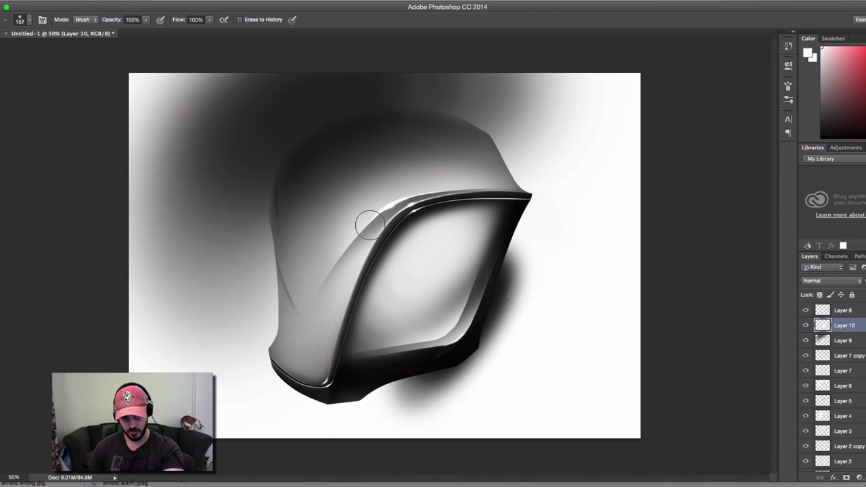
Fade the glow's upper edge inside the face opening on Layer 10 with the soft eraser at 284 and 492 px.
{"action": "right_click", "coordinate": [479, 220]}
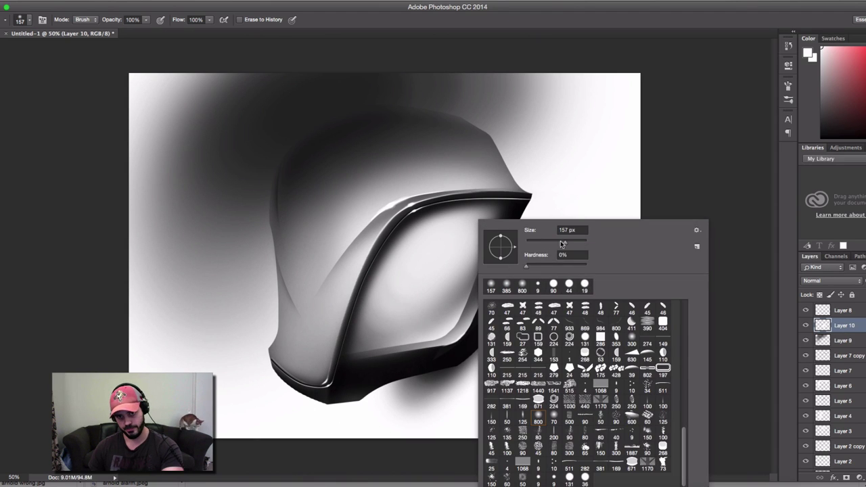
{"action": "key", "text": "Return"}
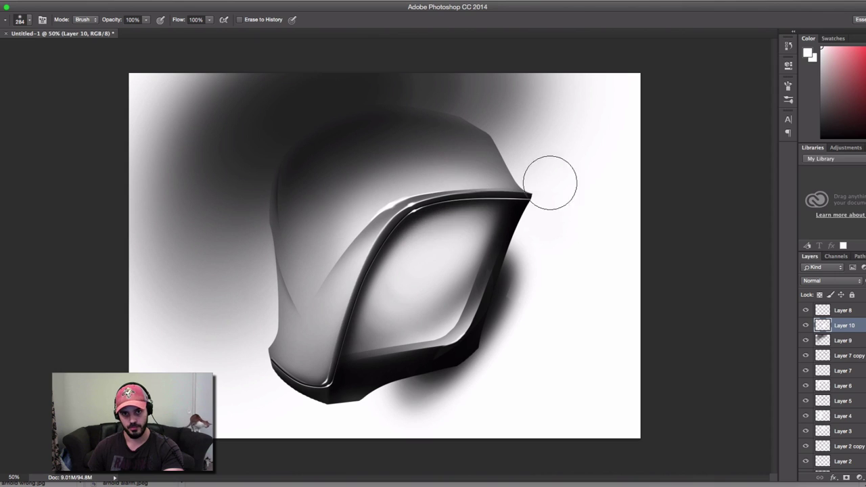
{"action": "right_click", "coordinate": [436, 220]}
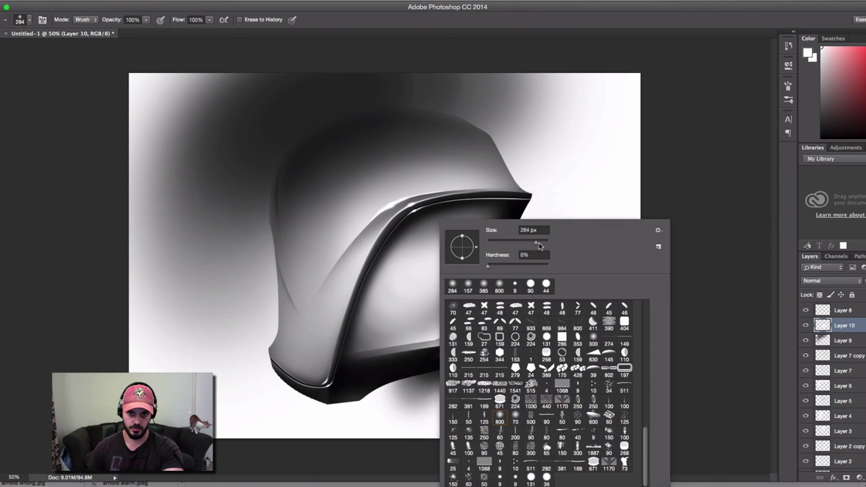
{"action": "left_click_drag", "start_coordinate": [540, 244], "coordinate": [543, 244]}
{"action": "key", "text": "Return"}
{"action": "left_click_drag", "start_coordinate": [564, 186], "coordinate": [359, 254]}
{"action": "left_click_drag", "start_coordinate": [593, 176], "coordinate": [325, 240]}
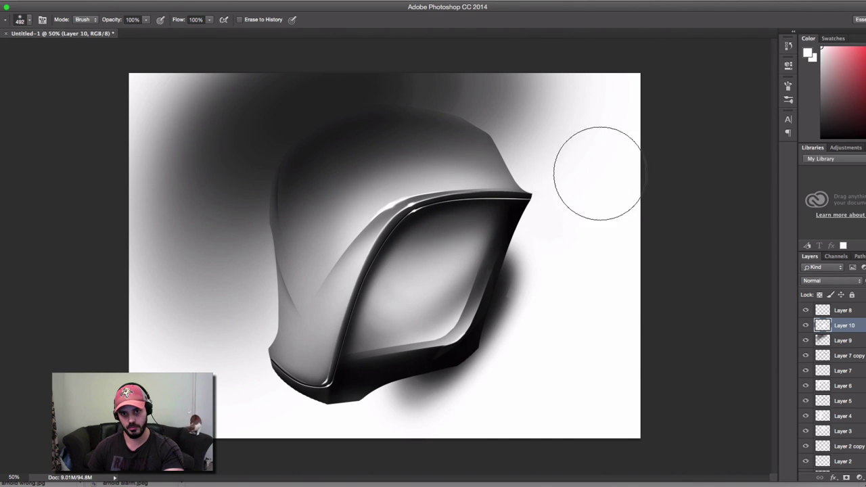
Set the eraser to a hard round tip at 191 px and try a crisp cut along the glow's upper edge.
{"action": "right_click", "coordinate": [457, 227]}
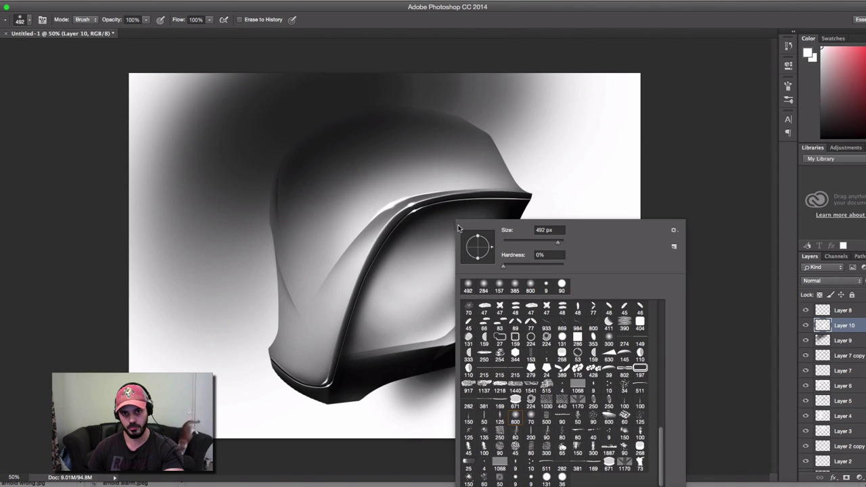
{"action": "left_click", "coordinate": [561, 480]}
{"action": "left_click_drag", "start_coordinate": [528, 242], "coordinate": [539, 241]}
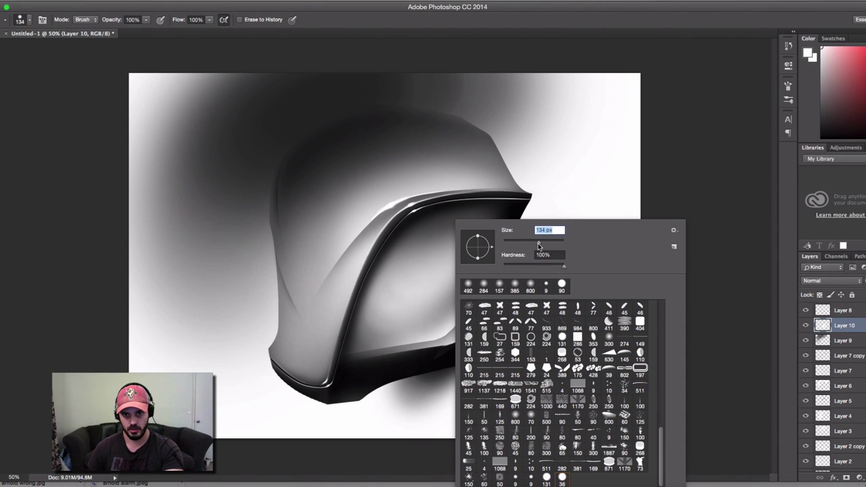
{"action": "key", "text": "Return"}
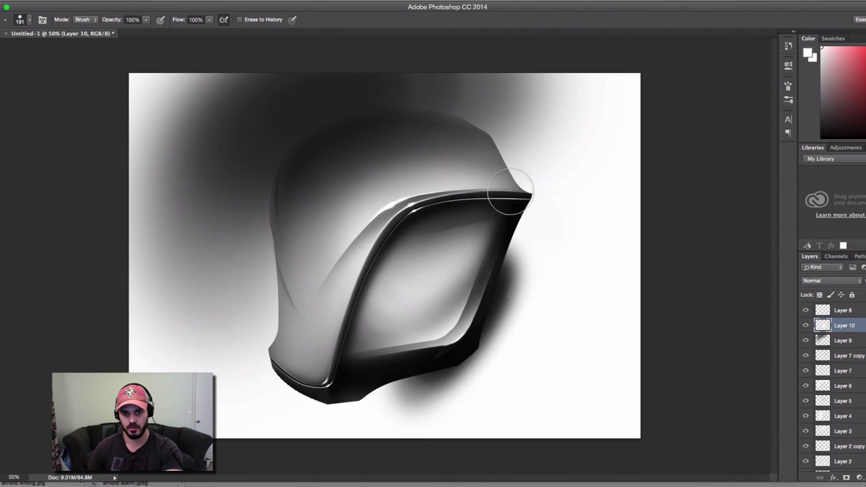
{"action": "left_click_drag", "start_coordinate": [507, 203], "coordinate": [299, 412]}
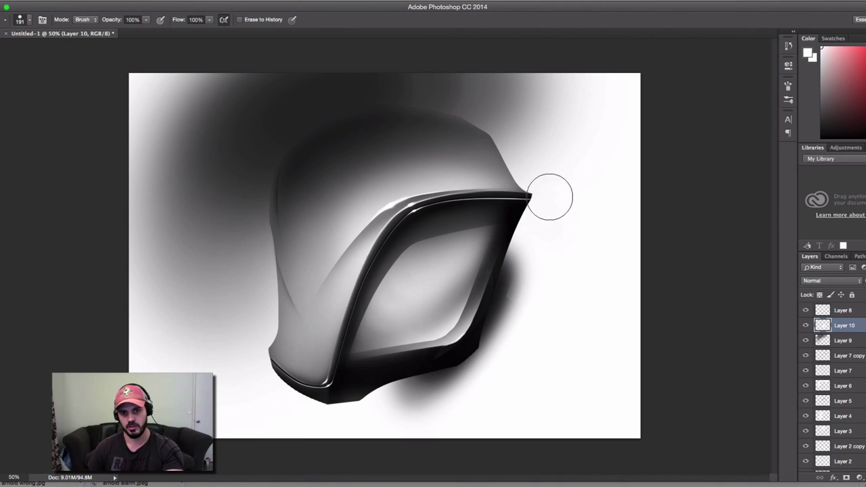
{"action": "key", "text": "ctrl+z"}
Carve a crisp-edged dark band between the rim and the glow on Layer 10 with the hard 191 px eraser, redoing strokes as needed.
{"action": "right_click", "coordinate": [441, 213]}
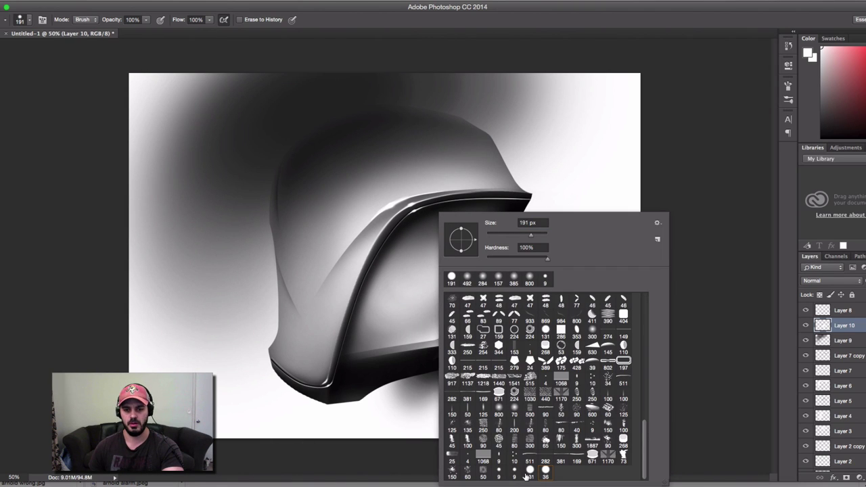
{"action": "key", "text": "Return"}
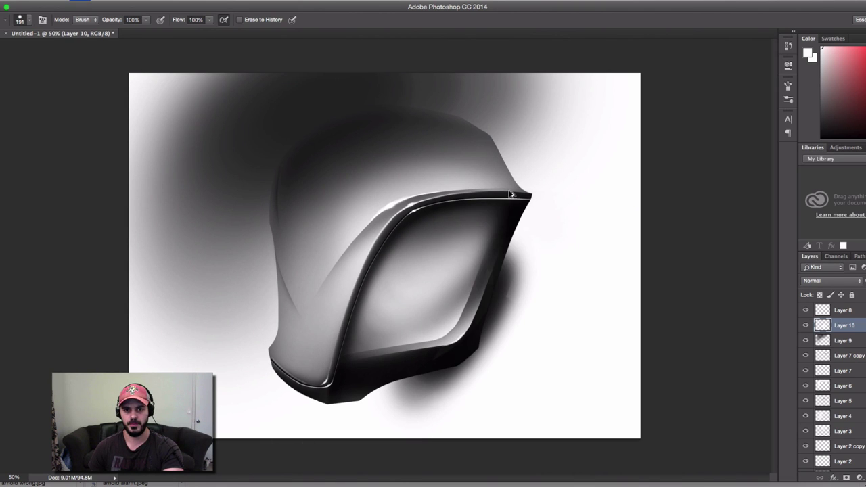
{"action": "left_click_drag", "start_coordinate": [525, 201], "coordinate": [275, 453]}
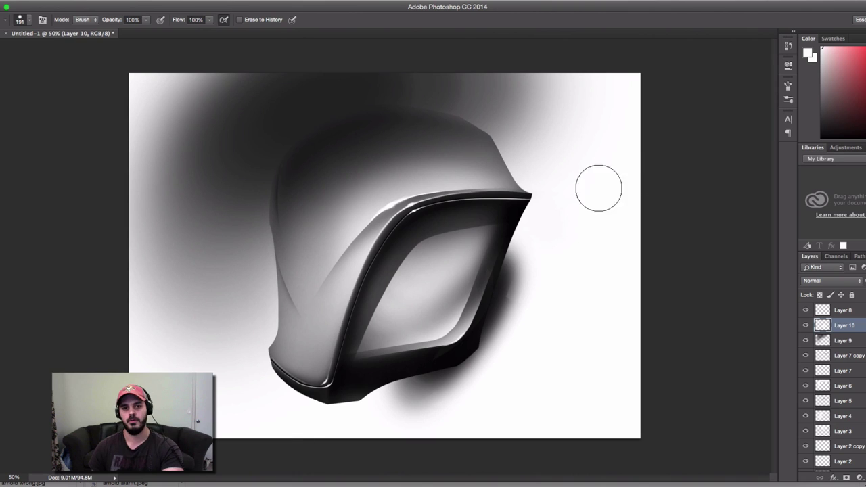
{"action": "key", "text": "super+z"}
{"action": "key", "text": "ctrl+z"}
{"action": "key", "text": "ctrl+z"}
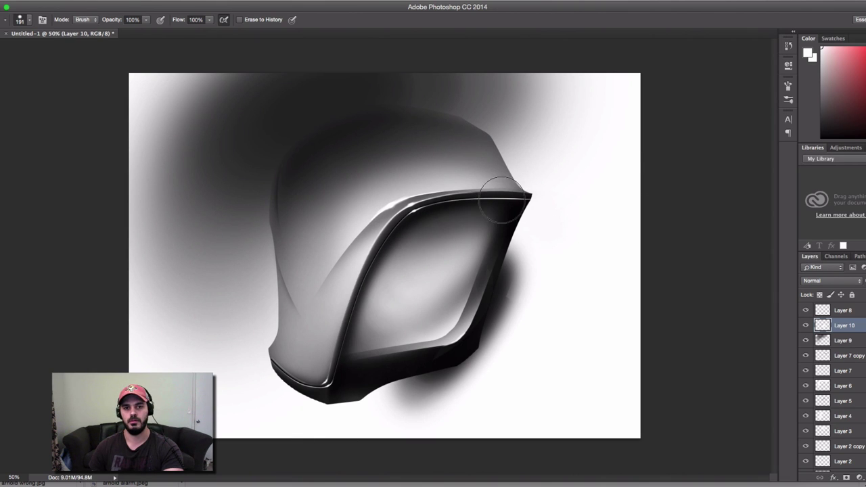
{"action": "key", "text": "ctrl+z"}
{"action": "key", "text": "ctrl+z"}
{"action": "key", "text": "ctrl+z"}
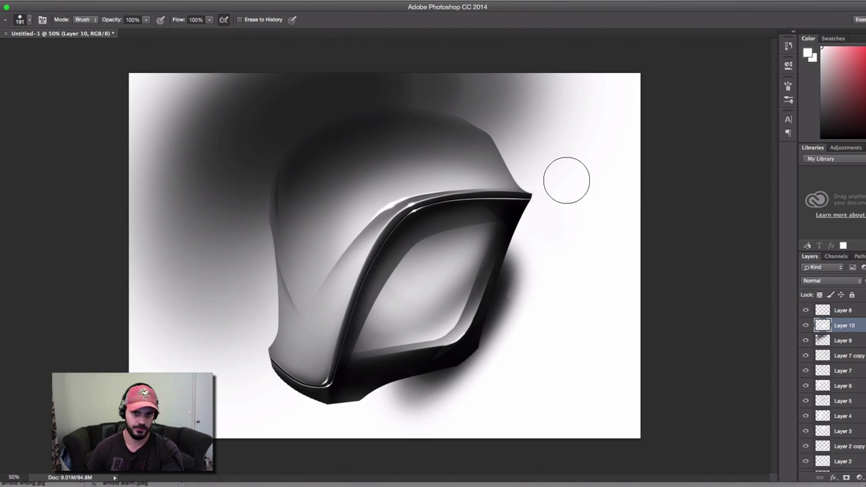
Paint a thin white rim light along the helmet's top outline on Layer 10 with the 9 px brush.
{"action": "key", "text": "b"}
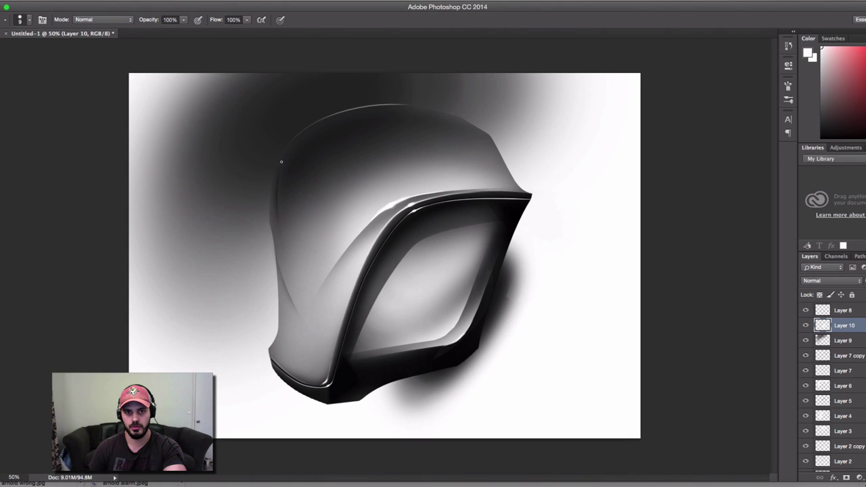
{"action": "left_click", "coordinate": [372, 115], "text": "super"}
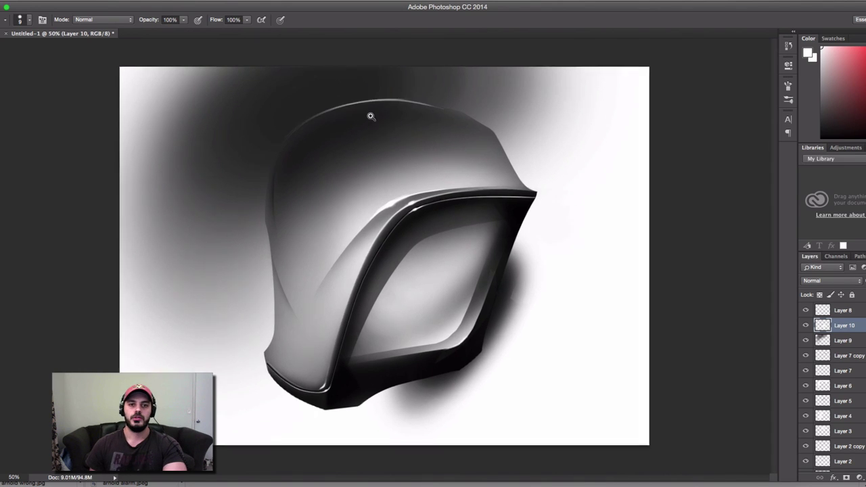
{"action": "left_click", "coordinate": [373, 113], "text": "super"}
{"action": "mouse_move", "coordinate": [385, 108]}
{"action": "left_mouse_down"}
{"action": "mouse_move", "coordinate": [442, 140]}
{"action": "mouse_move", "coordinate": [472, 143]}
{"action": "left_mouse_up"}
{"action": "key", "text": "super+z"}
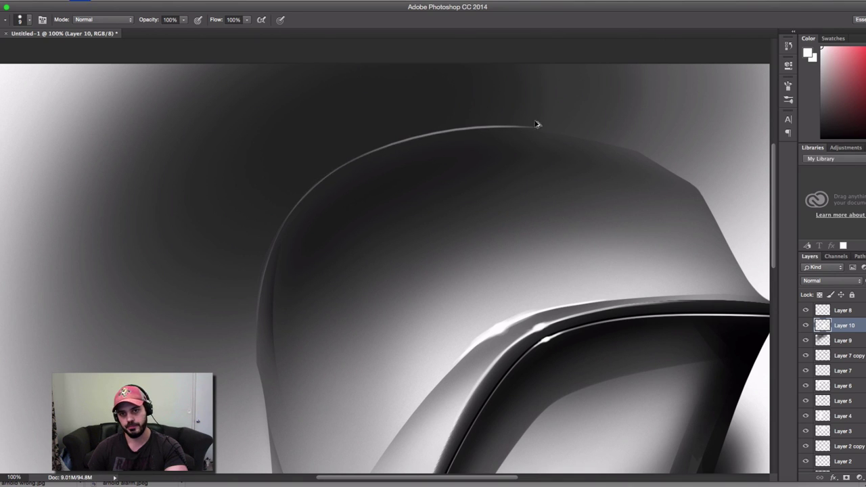
{"action": "left_click_drag", "start_coordinate": [537, 124], "coordinate": [608, 146]}
{"action": "key", "text": "ctrl+minus"}
{"action": "key", "text": "ctrl+minus"}
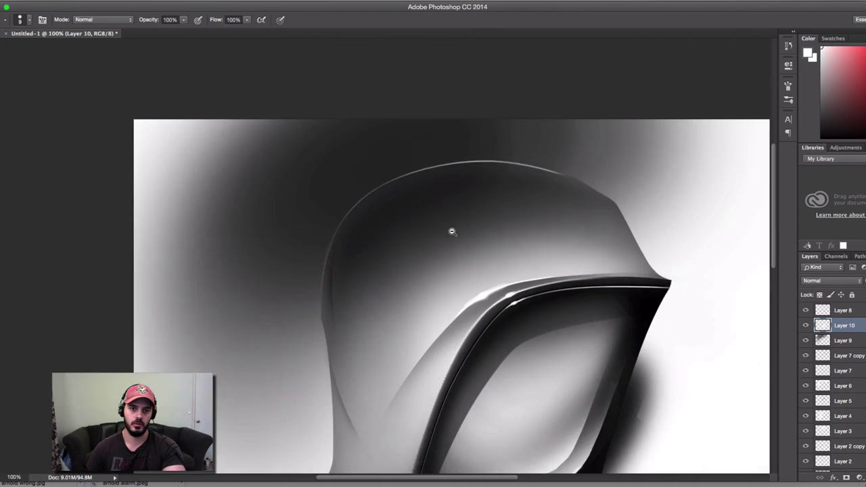
Try broad black strokes across the helmet's upper shell on Layer 10 with the 153 px brush and undo them.
{"action": "left_click_drag", "start_coordinate": [364, 199], "coordinate": [383, 196]}
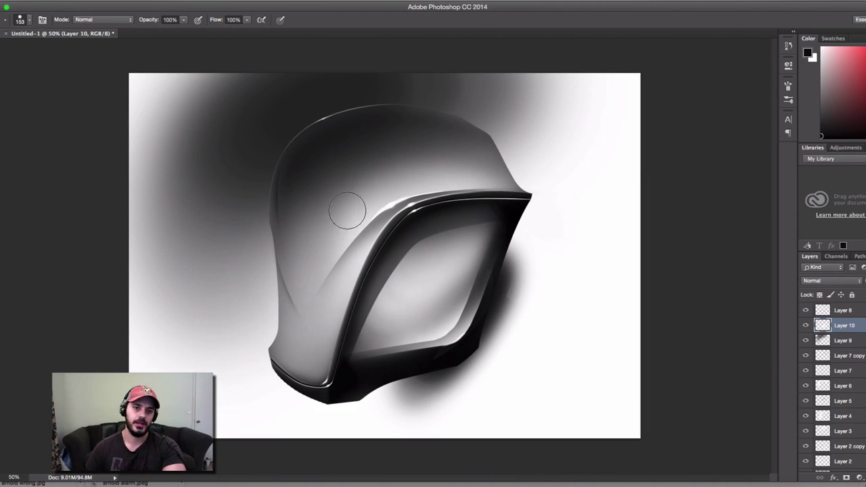
{"action": "mouse_move", "coordinate": [482, 144]}
{"action": "left_mouse_down"}
{"action": "mouse_move", "coordinate": [381, 170]}
{"action": "mouse_move", "coordinate": [335, 196]}
{"action": "left_mouse_up"}
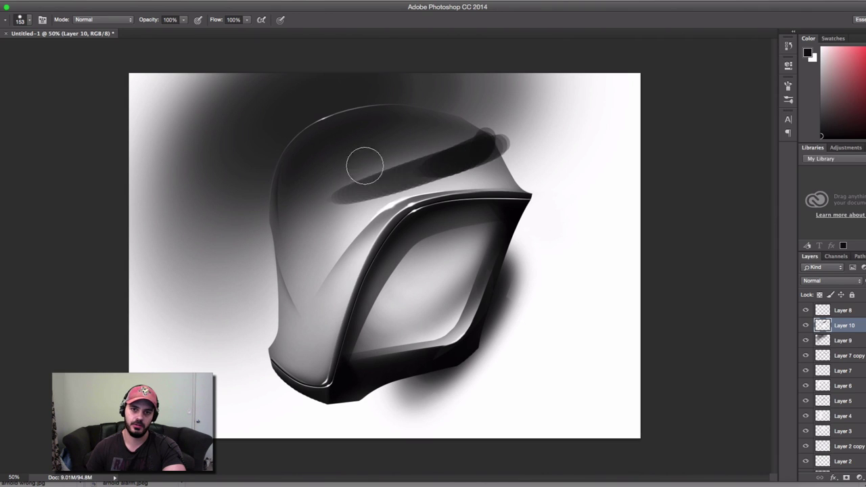
{"action": "left_click", "coordinate": [500, 142]}
{"action": "key", "text": "super+alt+z"}
{"action": "key", "text": "super+alt+z"}
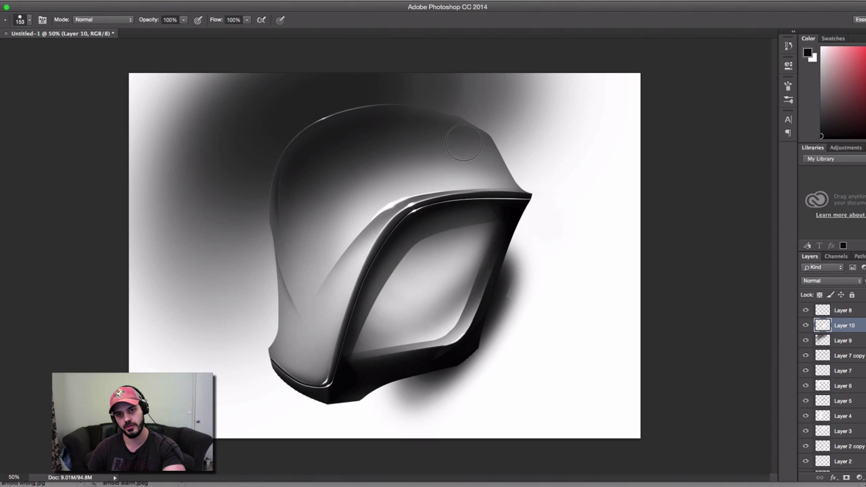
Add a new layer above Layer 10 and paint a soft white haze along the helmet's top outline with the 414 px brush.
{"action": "key", "text": "super+shift+alt+n"}
{"action": "key", "text": "e"}
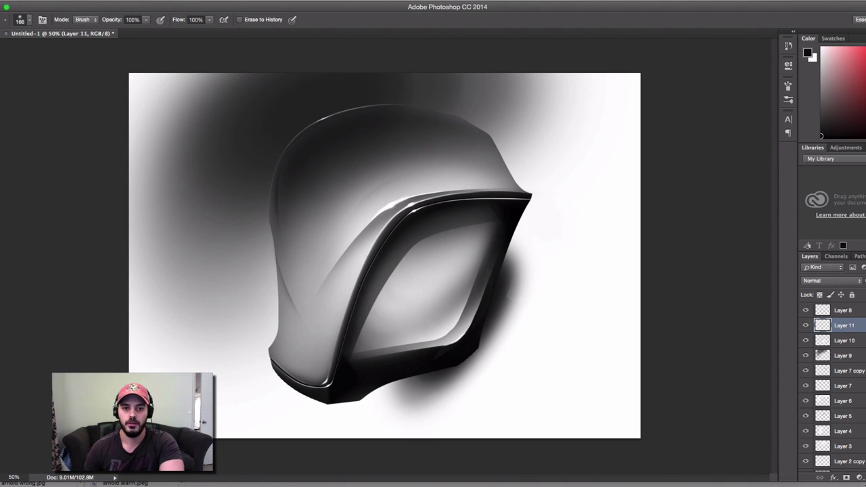
{"action": "key", "text": "b"}
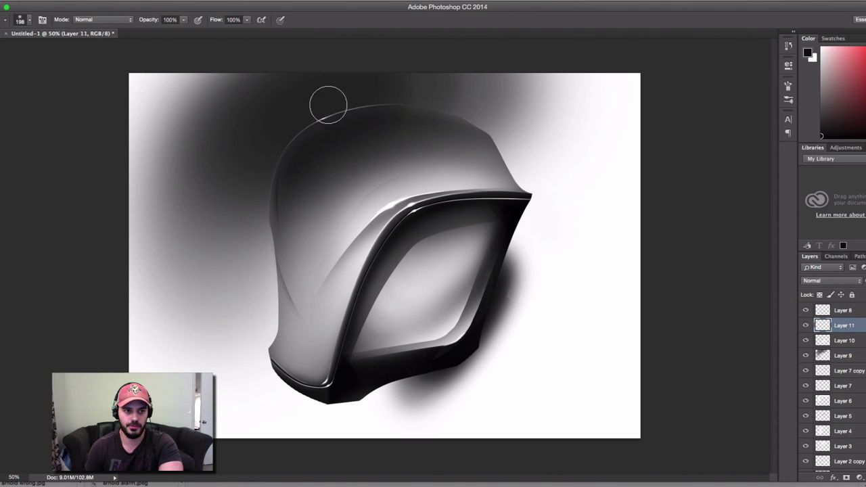
{"action": "key", "text": "x"}
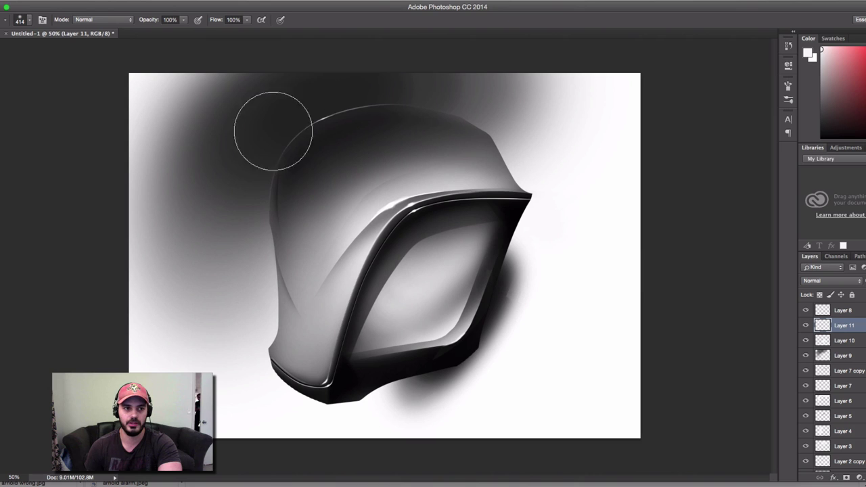
{"action": "left_click_drag", "start_coordinate": [273, 132], "coordinate": [258, 131]}
{"action": "mouse_move", "coordinate": [257, 184]}
{"action": "left_mouse_down"}
{"action": "mouse_move", "coordinate": [420, 81]}
{"action": "mouse_move", "coordinate": [238, 189]}
{"action": "mouse_move", "coordinate": [550, 106]}
{"action": "left_mouse_up"}
Try trimming the haze outside the helmet's top outline on Layer 11 with the soft 166 px and hard 131 px erasers.
{"action": "key", "text": "e"}
{"action": "left_click_drag", "start_coordinate": [310, 99], "coordinate": [258, 135]}
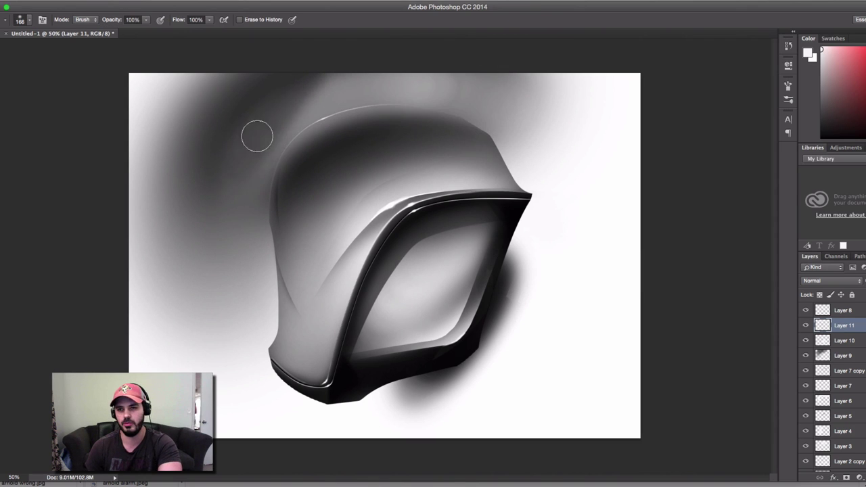
{"action": "right_click", "coordinate": [281, 106]}
{"action": "mouse_move", "coordinate": [282, 90]}
{"action": "left_mouse_down"}
{"action": "mouse_move", "coordinate": [236, 194]}
{"action": "mouse_move", "coordinate": [249, 232]}
{"action": "mouse_move", "coordinate": [307, 98]}
{"action": "left_mouse_up"}
{"action": "key", "text": "super+z"}
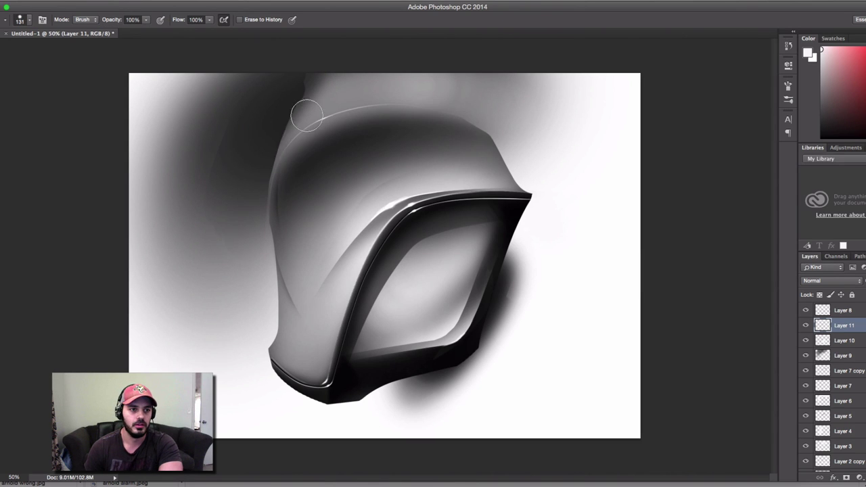
{"action": "left_click_drag", "start_coordinate": [261, 178], "coordinate": [482, 93]}
{"action": "key", "text": "super+z"}
Erase the haze outside the helmet's top outline on Layer 11 with the hard 224 px eraser, leaving a crisp light edge.
{"action": "mouse_move", "coordinate": [229, 201]}
{"action": "left_mouse_down"}
{"action": "mouse_move", "coordinate": [240, 201]}
{"action": "mouse_move", "coordinate": [307, 87]}
{"action": "mouse_move", "coordinate": [401, 49]}
{"action": "left_mouse_up"}
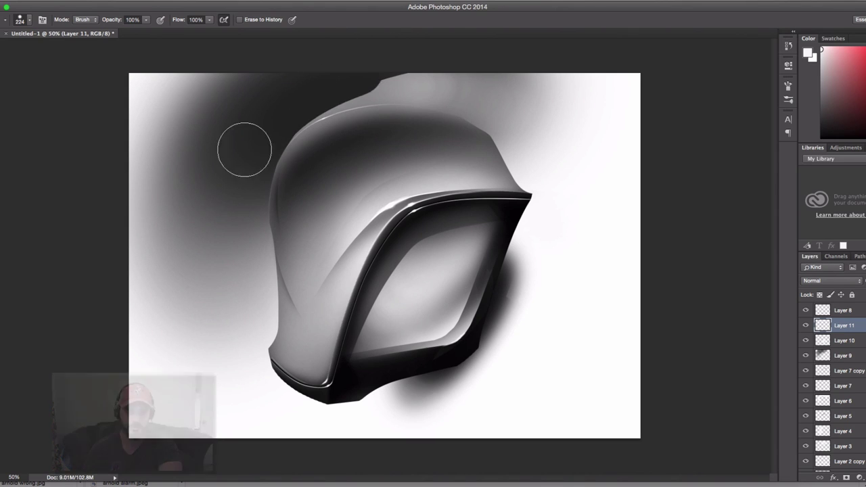
{"action": "left_click_drag", "start_coordinate": [244, 149], "coordinate": [472, 88]}
{"action": "key", "text": "super+z"}
{"action": "left_click_drag", "start_coordinate": [224, 165], "coordinate": [480, 82]}
{"action": "left_click_drag", "start_coordinate": [291, 104], "coordinate": [497, 84]}
{"action": "mouse_move", "coordinate": [413, 57]}
{"action": "left_mouse_down"}
{"action": "mouse_move", "coordinate": [548, 126]}
{"action": "mouse_move", "coordinate": [445, 67]}
{"action": "mouse_move", "coordinate": [277, 99]}
{"action": "left_mouse_up"}
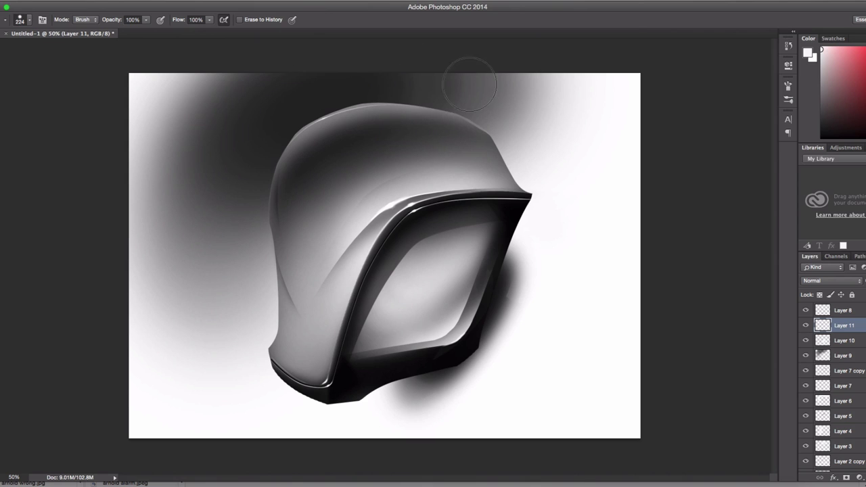
{"action": "scroll", "coordinate": [371, 92], "scroll_direction": "up", "scroll_amount": 1}
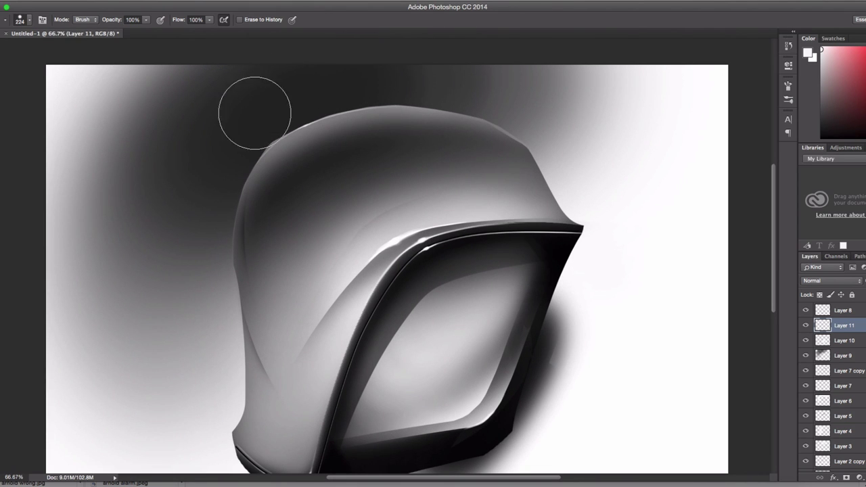
Soften the light haze inside the helmet's top outline on Layer 11 with the eraser at 300 px.
{"action": "right_click", "coordinate": [387, 169]}
{"action": "double_click", "coordinate": [466, 155]}
{"action": "type", "text": "300"}
{"action": "key", "text": "Return"}
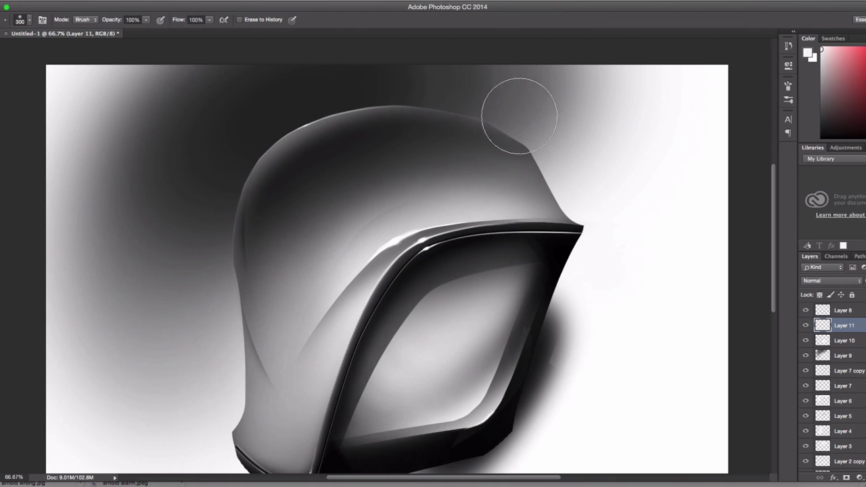
{"action": "scroll", "coordinate": [413, 161], "scroll_direction": "down", "scroll_amount": 1}
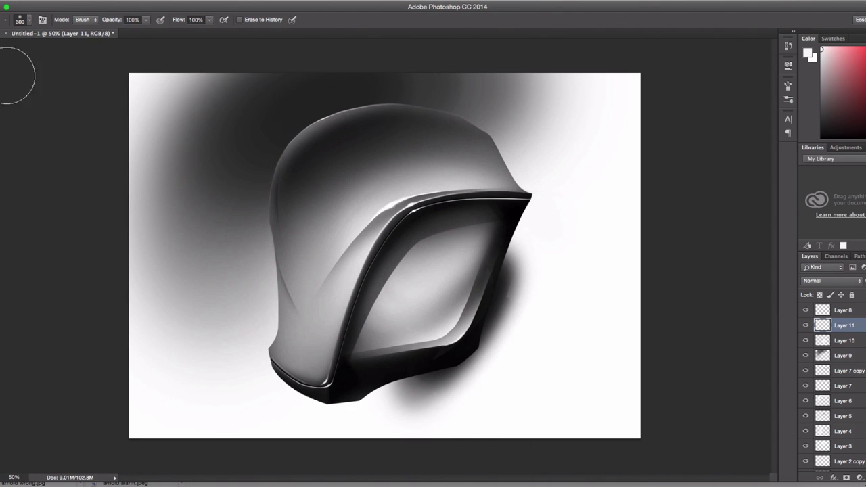
Paint a soft black band across the upper shell on Layer 11 and cut its top edge crisply with the hard 199 px eraser.
{"action": "key", "text": "b"}
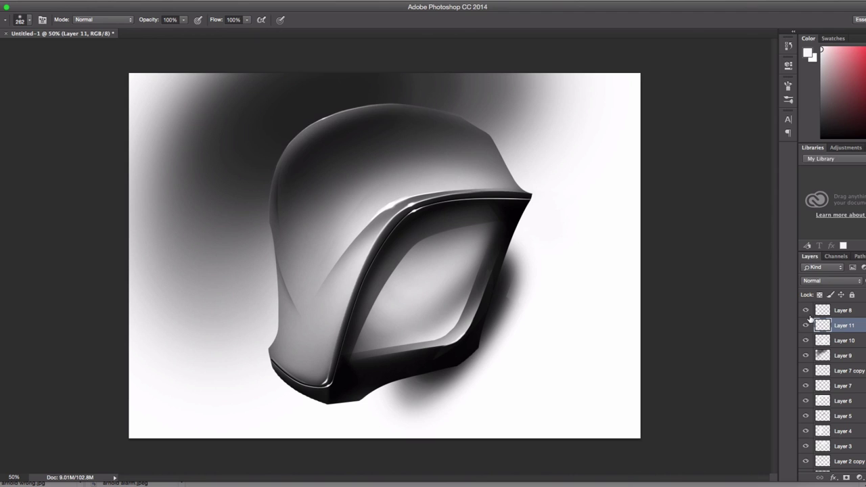
{"action": "left_click_drag", "start_coordinate": [504, 139], "coordinate": [334, 160]}
{"action": "key", "text": "e"}
{"action": "left_click_drag", "start_coordinate": [340, 127], "coordinate": [319, 127]}
{"action": "left_click_drag", "start_coordinate": [375, 137], "coordinate": [509, 104]}
{"action": "key", "text": "super+z"}
{"action": "mouse_move", "coordinate": [357, 137]}
{"action": "left_mouse_down"}
{"action": "mouse_move", "coordinate": [579, 124]}
{"action": "mouse_move", "coordinate": [419, 127]}
{"action": "mouse_move", "coordinate": [541, 103]}
{"action": "left_mouse_up"}
{"action": "right_click", "coordinate": [462, 141]}
{"action": "left_click_drag", "start_coordinate": [362, 157], "coordinate": [376, 162]}
{"action": "mouse_move", "coordinate": [321, 145]}
{"action": "left_mouse_down"}
{"action": "mouse_move", "coordinate": [338, 151]}
{"action": "mouse_move", "coordinate": [601, 103]}
{"action": "left_mouse_up"}
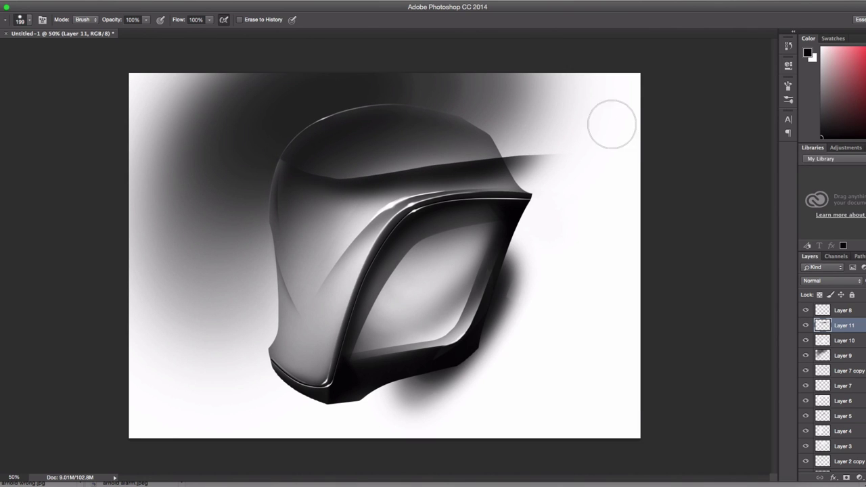
Erase the dark band's left end and underside softly so only a crease toward the brim remains, and trim its spill beyond the outline.
{"action": "right_click", "coordinate": [389, 121]}
{"action": "left_click_drag", "start_coordinate": [479, 144], "coordinate": [492, 150]}
{"action": "mouse_move", "coordinate": [297, 189]}
{"action": "left_mouse_down"}
{"action": "mouse_move", "coordinate": [312, 174]}
{"action": "mouse_move", "coordinate": [305, 135]}
{"action": "left_mouse_up"}
{"action": "right_click", "coordinate": [433, 201]}
{"action": "left_click_drag", "start_coordinate": [537, 228], "coordinate": [532, 230]}
{"action": "mouse_move", "coordinate": [372, 201]}
{"action": "left_mouse_down"}
{"action": "mouse_move", "coordinate": [497, 195]}
{"action": "mouse_move", "coordinate": [476, 203]}
{"action": "left_mouse_up"}
{"action": "right_click", "coordinate": [529, 124]}
{"action": "left_click_drag", "start_coordinate": [648, 151], "coordinate": [635, 151]}
{"action": "left_click", "coordinate": [517, 157]}
{"action": "mouse_move", "coordinate": [517, 158]}
{"action": "left_mouse_down"}
{"action": "mouse_move", "coordinate": [537, 151]}
{"action": "mouse_move", "coordinate": [544, 180]}
{"action": "mouse_move", "coordinate": [516, 166]}
{"action": "mouse_move", "coordinate": [419, 264]}
{"action": "left_mouse_up"}
Cover the dark spill outside the helmet's outline above the brim tip with sampled light background colour using the 17 px brush.
{"action": "key", "text": "b"}
{"action": "left_click", "coordinate": [526, 154], "text": "alt"}
{"action": "right_click", "coordinate": [529, 153]}
{"action": "left_click", "coordinate": [574, 220]}
{"action": "key", "text": "super+minus"}
{"action": "key", "text": "super+plus"}
{"action": "key", "text": "super+plus"}
{"action": "key", "text": "super+plus"}
{"action": "key", "text": "super+plus"}
{"action": "right_click", "coordinate": [447, 139]}
{"action": "key", "text": "super+z"}
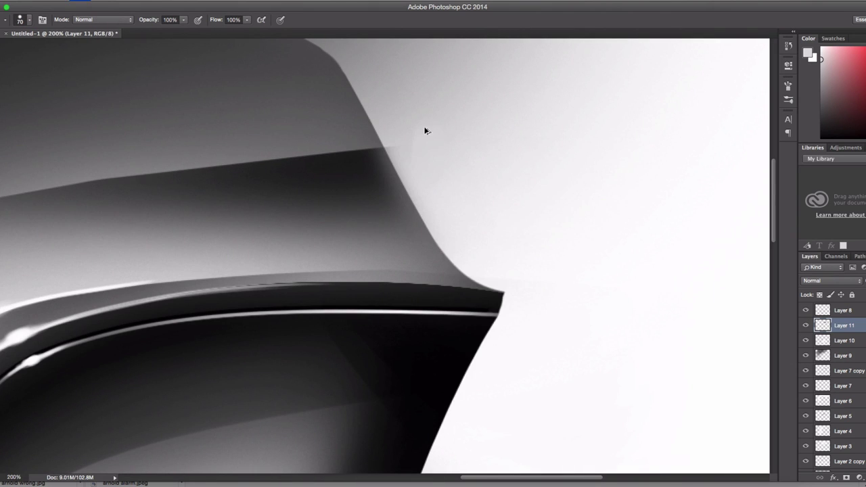
{"action": "left_click", "coordinate": [408, 152], "text": "alt"}
{"action": "right_click", "coordinate": [409, 149]}
{"action": "left_click_drag", "start_coordinate": [470, 178], "coordinate": [461, 177]}
{"action": "mouse_move", "coordinate": [388, 158]}
{"action": "left_mouse_down"}
{"action": "mouse_move", "coordinate": [389, 148]}
{"action": "mouse_move", "coordinate": [411, 207]}
{"action": "left_mouse_up"}
Refine the outline above the brim tip with the hard 9 px brush in sampled light grey, undoing the last stroke.
{"action": "right_click", "coordinate": [414, 163]}
{"action": "left_click_drag", "start_coordinate": [479, 188], "coordinate": [475, 188]}
{"action": "left_click_drag", "start_coordinate": [397, 178], "coordinate": [440, 240]}
{"action": "left_click", "coordinate": [430, 170], "text": "alt"}
{"action": "left_click_drag", "start_coordinate": [415, 191], "coordinate": [439, 240]}
{"action": "key", "text": "super+z"}
Blend the retouched background along the outline above the brim tip with a soft 32 px brush in sampled light grey.
{"action": "right_click", "coordinate": [437, 173]}
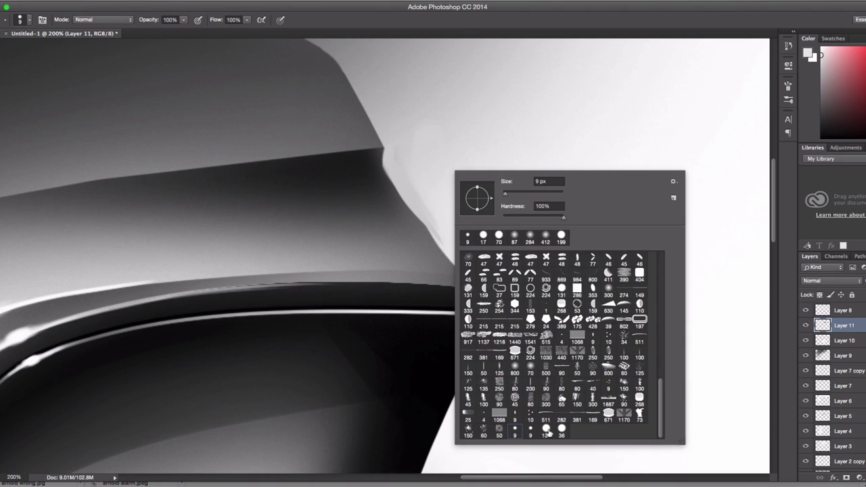
{"action": "left_click", "coordinate": [515, 367]}
{"action": "left_click_drag", "start_coordinate": [543, 193], "coordinate": [514, 194]}
{"action": "left_click", "coordinate": [432, 178], "text": "alt"}
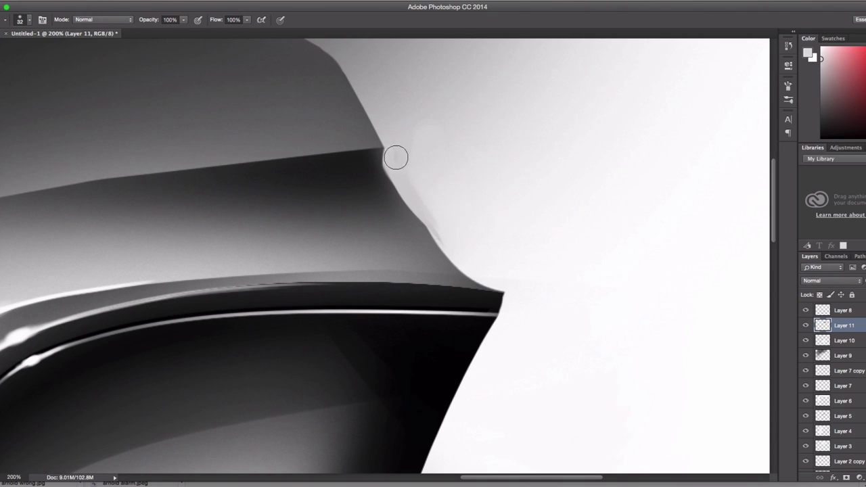
{"action": "left_click_drag", "start_coordinate": [397, 157], "coordinate": [450, 233]}
{"action": "left_click_drag", "start_coordinate": [404, 179], "coordinate": [449, 237]}
Smooth the background beside the helmet's upper front with sampled greys and the soft 251 px brush.
{"action": "left_click", "coordinate": [459, 238], "text": "alt"}
{"action": "left_click", "coordinate": [459, 238], "text": "alt"}
{"action": "left_click", "coordinate": [459, 239], "text": "alt"}
{"action": "left_click", "coordinate": [596, 140], "text": "alt"}
{"action": "left_click_drag", "start_coordinate": [518, 162], "coordinate": [518, 179]}
{"action": "right_click", "coordinate": [537, 169]}
{"action": "left_click_drag", "start_coordinate": [612, 195], "coordinate": [653, 195]}
{"action": "left_click", "coordinate": [519, 142], "text": "alt"}
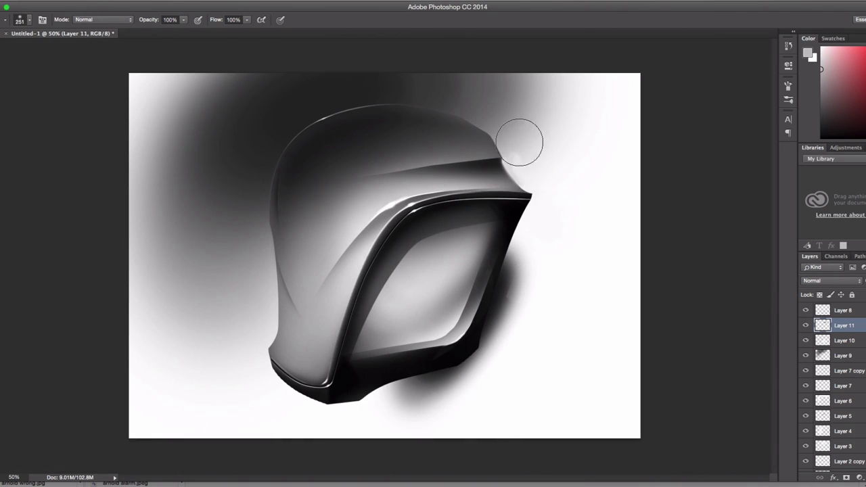
{"action": "mouse_move", "coordinate": [528, 176]}
{"action": "left_mouse_down"}
{"action": "mouse_move", "coordinate": [547, 102]}
{"action": "mouse_move", "coordinate": [507, 97]}
{"action": "left_mouse_up"}
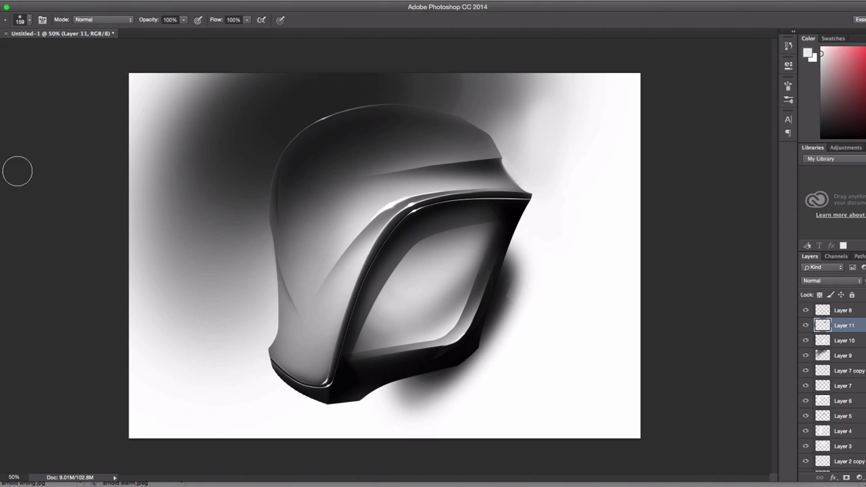
Carve a white notch between the brim tip and the visor frame with a hard 40 px brush.
{"action": "right_click", "coordinate": [543, 215]}
{"action": "left_click", "coordinate": [608, 281]}
{"action": "left_click_drag", "start_coordinate": [531, 217], "coordinate": [525, 217]}
{"action": "left_click", "coordinate": [535, 211], "text": "alt"}
{"action": "left_click_drag", "start_coordinate": [533, 212], "coordinate": [525, 201]}
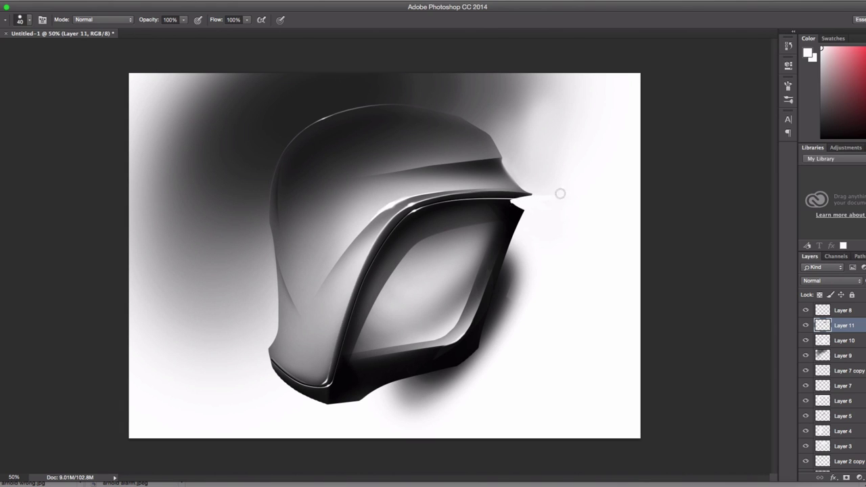
Try sweeping strokes along the helmet's lower and front outline up to the brim tip and undo them.
{"action": "left_click", "coordinate": [253, 331], "text": "alt"}
{"action": "mouse_move", "coordinate": [377, 394]}
{"action": "left_mouse_down"}
{"action": "mouse_move", "coordinate": [482, 350]}
{"action": "mouse_move", "coordinate": [572, 190]}
{"action": "left_mouse_up"}
{"action": "key", "text": "super+z"}
{"action": "left_click_drag", "start_coordinate": [479, 351], "coordinate": [535, 195]}
{"action": "key", "text": "super+z"}
{"action": "key", "text": "super+z"}
{"action": "key", "text": "super+z"}
Paint white edge highlights along the visor frame's front and lower rim with the hard 36 px brush.
{"action": "left_click", "coordinate": [471, 373], "text": "alt"}
{"action": "right_click", "coordinate": [499, 316]}
{"action": "left_click", "coordinate": [643, 478]}
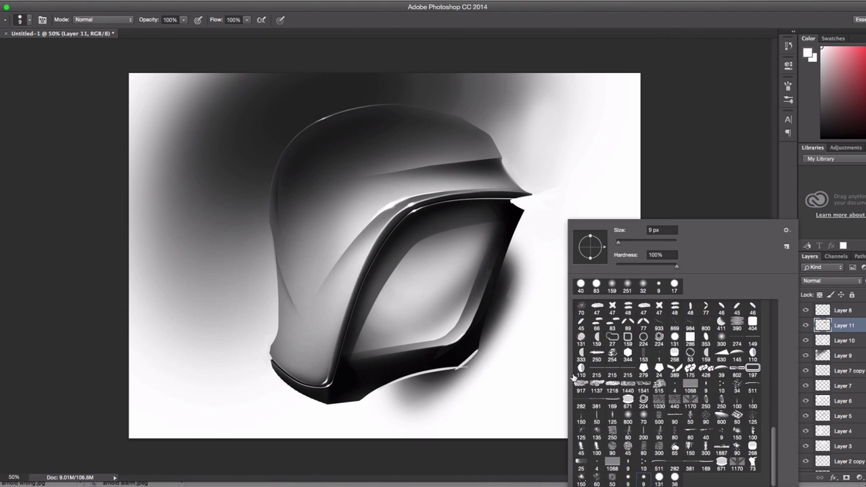
{"action": "left_click", "coordinate": [521, 218]}
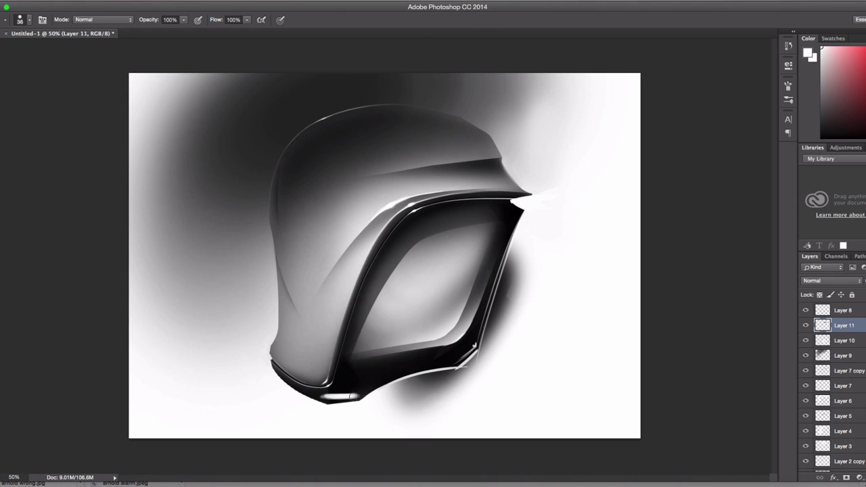
Paint a glossy white highlight with a bright spot along the lower rim, reducing the brush to 16 px.
{"action": "key", "text": "super+plus"}
{"action": "key", "text": "super+plus"}
{"action": "key", "text": "bracketleft"}
{"action": "key", "text": "bracketleft"}
{"action": "left_click_drag", "start_coordinate": [402, 331], "coordinate": [417, 320]}
{"action": "left_click_drag", "start_coordinate": [411, 327], "coordinate": [584, 270]}
{"action": "left_click_drag", "start_coordinate": [484, 287], "coordinate": [495, 283]}
{"action": "key", "text": "bracketleft"}
{"action": "left_click", "coordinate": [600, 265]}
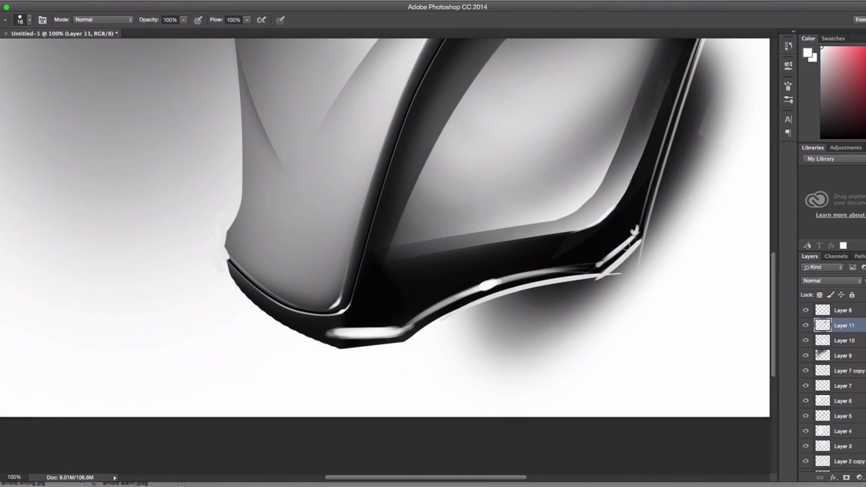
{"action": "key", "text": "super+minus"}
{"action": "key", "text": "super+minus"}
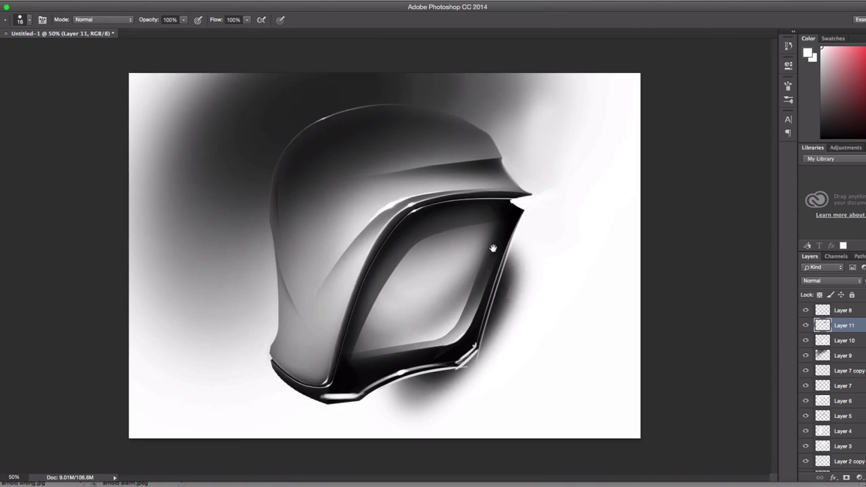
Thin the lower rim's highlight to a narrow reflection by painting over it with sampled black.
{"action": "key", "text": "super+plus"}
{"action": "key", "text": "super+plus"}
{"action": "left_click_drag", "start_coordinate": [298, 460], "coordinate": [498, 250]}
{"action": "left_click", "coordinate": [497, 294], "text": "alt"}
{"action": "mouse_move", "coordinate": [456, 322]}
{"action": "left_mouse_down"}
{"action": "mouse_move", "coordinate": [528, 320]}
{"action": "mouse_move", "coordinate": [506, 315]}
{"action": "mouse_move", "coordinate": [545, 309]}
{"action": "mouse_move", "coordinate": [463, 287]}
{"action": "left_mouse_up"}
{"action": "left_click_drag", "start_coordinate": [521, 267], "coordinate": [444, 314]}
{"action": "left_click_drag", "start_coordinate": [559, 258], "coordinate": [462, 302]}
{"action": "left_click_drag", "start_coordinate": [558, 253], "coordinate": [448, 298]}
{"action": "mouse_move", "coordinate": [617, 245]}
{"action": "left_mouse_down"}
{"action": "mouse_move", "coordinate": [455, 292]}
{"action": "mouse_move", "coordinate": [499, 266]}
{"action": "left_mouse_up"}
{"action": "key", "text": "super+minus"}
{"action": "key", "text": "super+minus"}
{"action": "key", "text": "super+plus"}
{"action": "key", "text": "super+plus"}
Paint a white-outlined triangular facet at the chin corner and clean up its edges in black with the 8 px brush.
{"action": "left_click", "coordinate": [394, 299], "text": "alt"}
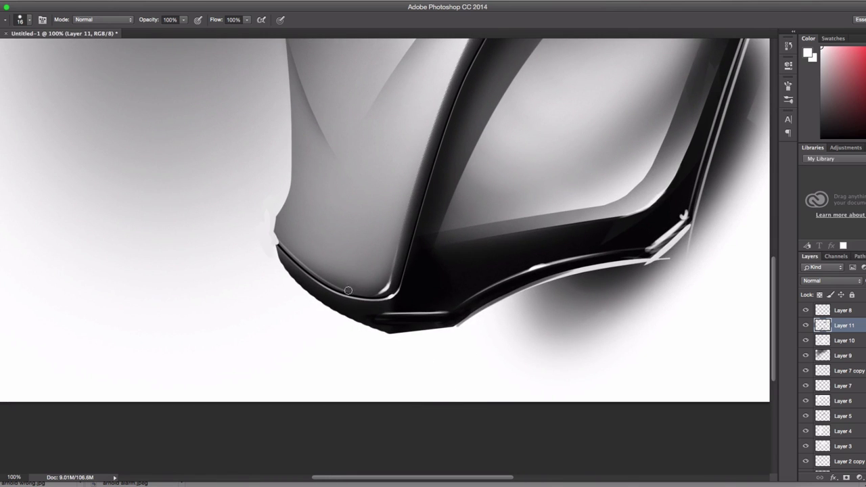
{"action": "mouse_move", "coordinate": [378, 317]}
{"action": "left_mouse_down"}
{"action": "mouse_move", "coordinate": [459, 314]}
{"action": "mouse_move", "coordinate": [441, 300]}
{"action": "mouse_move", "coordinate": [396, 313]}
{"action": "left_mouse_up"}
{"action": "left_click_drag", "start_coordinate": [411, 317], "coordinate": [409, 304]}
{"action": "mouse_move", "coordinate": [389, 315]}
{"action": "left_mouse_down"}
{"action": "mouse_move", "coordinate": [499, 269]}
{"action": "mouse_move", "coordinate": [551, 284]}
{"action": "mouse_move", "coordinate": [424, 306]}
{"action": "left_mouse_up"}
{"action": "key", "text": "super+plus"}
{"action": "key", "text": "super+plus"}
{"action": "mouse_move", "coordinate": [354, 311]}
{"action": "left_mouse_down"}
{"action": "mouse_move", "coordinate": [535, 309]}
{"action": "mouse_move", "coordinate": [565, 298]}
{"action": "left_mouse_up"}
{"action": "key", "text": "x"}
{"action": "mouse_move", "coordinate": [387, 309]}
{"action": "left_mouse_down"}
{"action": "mouse_move", "coordinate": [460, 320]}
{"action": "mouse_move", "coordinate": [357, 293]}
{"action": "mouse_move", "coordinate": [361, 304]}
{"action": "left_mouse_up"}
{"action": "left_click_drag", "start_coordinate": [545, 269], "coordinate": [528, 257]}
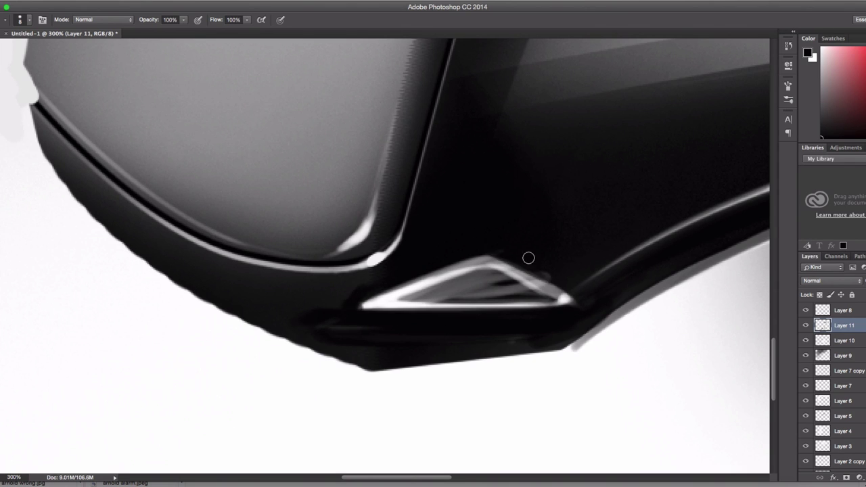
Touch up the dark seam along the shell's bottom rim with the 8 px brush.
{"action": "key", "text": "super+minus"}
{"action": "key", "text": "super+minus"}
{"action": "key", "text": "super+minus"}
{"action": "left_click_drag", "start_coordinate": [588, 245], "coordinate": [443, 340]}
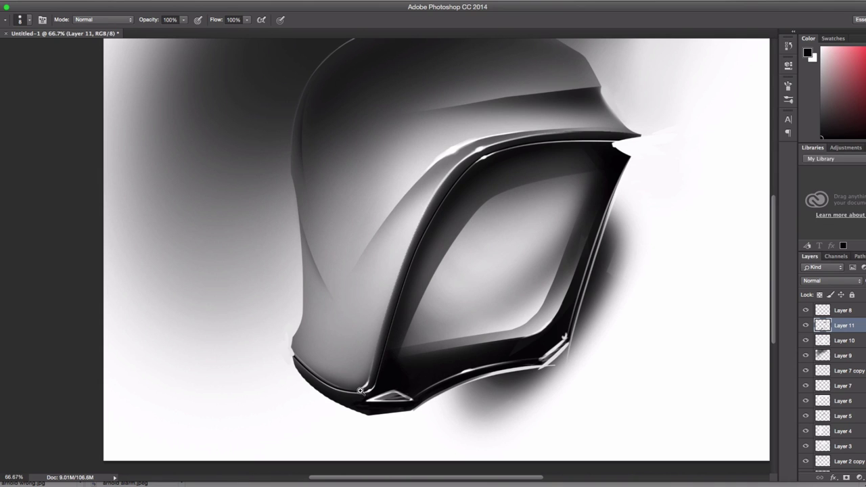
{"action": "scroll", "coordinate": [360, 390], "scroll_direction": "up", "scroll_amount": 2}
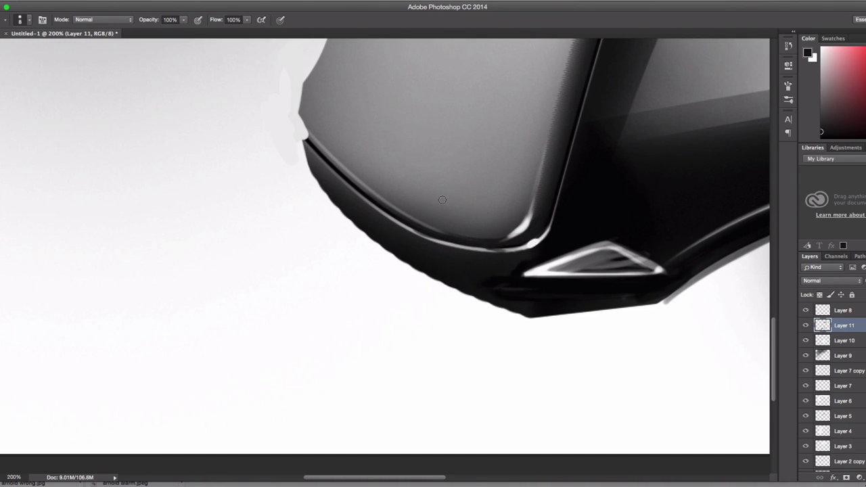
{"action": "left_click_drag", "start_coordinate": [442, 200], "coordinate": [257, 251]}
{"action": "mouse_move", "coordinate": [122, 177]}
{"action": "left_mouse_down"}
{"action": "mouse_move", "coordinate": [211, 256]}
{"action": "mouse_move", "coordinate": [292, 290]}
{"action": "mouse_move", "coordinate": [315, 287]}
{"action": "left_mouse_up"}
{"action": "scroll", "coordinate": [386, 194], "scroll_direction": "down", "scroll_amount": 3}
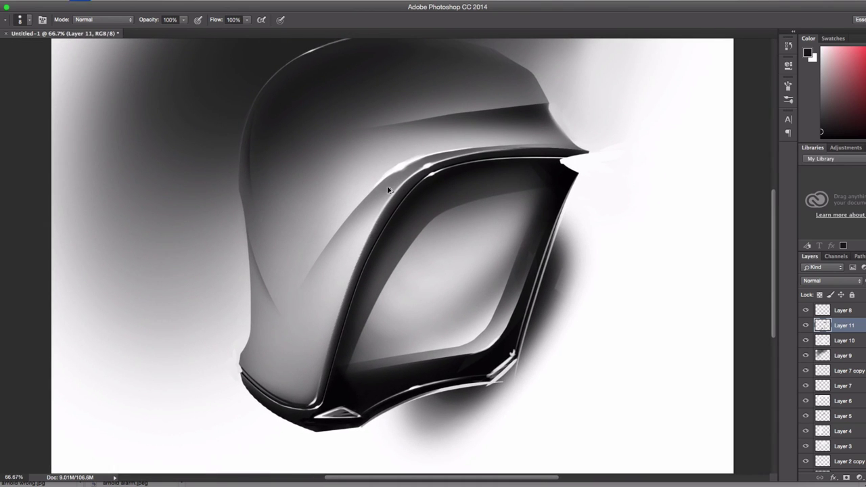
Copy the whole canvas as merged and paste it as a new layer above Layer 8.
{"action": "scroll", "coordinate": [388, 190], "scroll_direction": "down", "scroll_amount": 1}
{"action": "key", "text": "m"}
{"action": "left_click_drag", "start_coordinate": [119, 65], "coordinate": [649, 445]}
{"action": "key", "text": "Return"}
{"action": "left_click", "coordinate": [842, 311]}
{"action": "key", "text": "super+alt+shift+n"}
{"action": "key", "text": "super+shift+c"}
{"action": "key", "text": "super+v"}
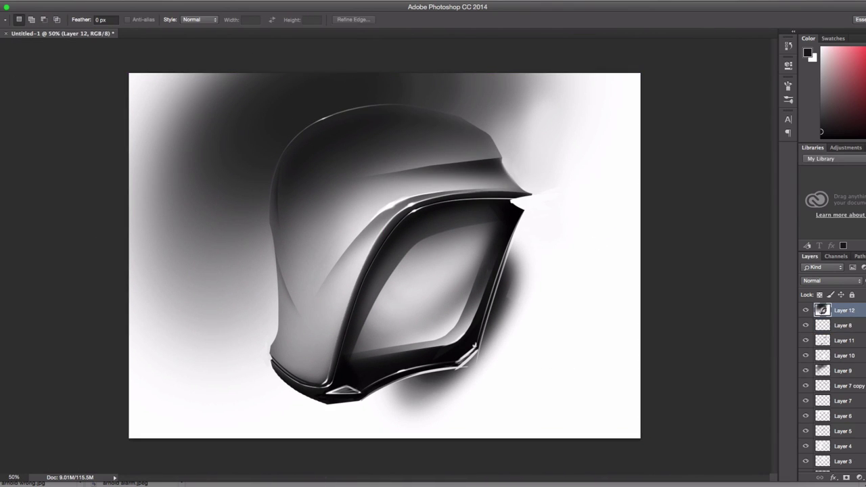
Add a new layer above Layer 12 and set its blend mode to Overlay.
{"action": "key", "text": "super+alt+shift+n"}
{"action": "left_click", "coordinate": [840, 281]}
{"action": "left_click", "coordinate": [839, 385]}
Brighten the shell's middle and the visor on the Overlay layer with a soft white brush, starting at 464 px.
{"action": "key", "text": "b"}
{"action": "key", "text": "x"}
{"action": "right_click", "coordinate": [474, 199]}
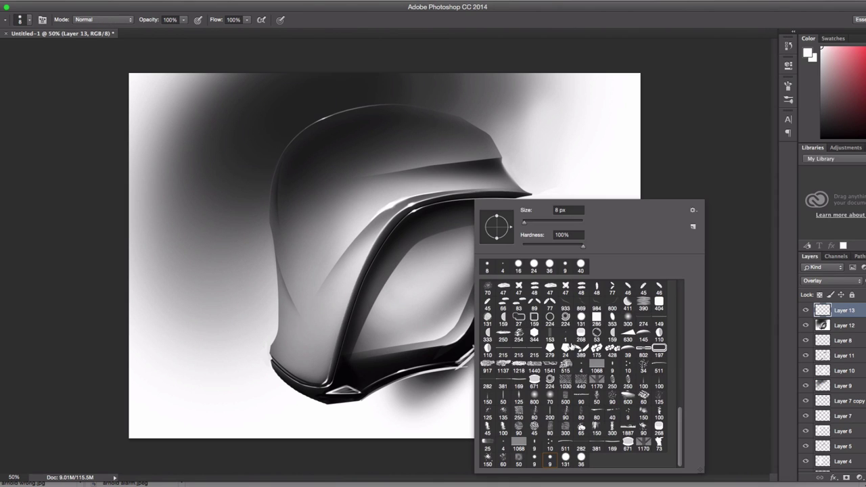
{"action": "left_click", "coordinate": [535, 397]}
{"action": "left_click", "coordinate": [570, 224]}
{"action": "left_click_drag", "start_coordinate": [330, 204], "coordinate": [342, 205], "text": "ctrl+alt"}
{"action": "left_click_drag", "start_coordinate": [305, 297], "coordinate": [457, 178]}
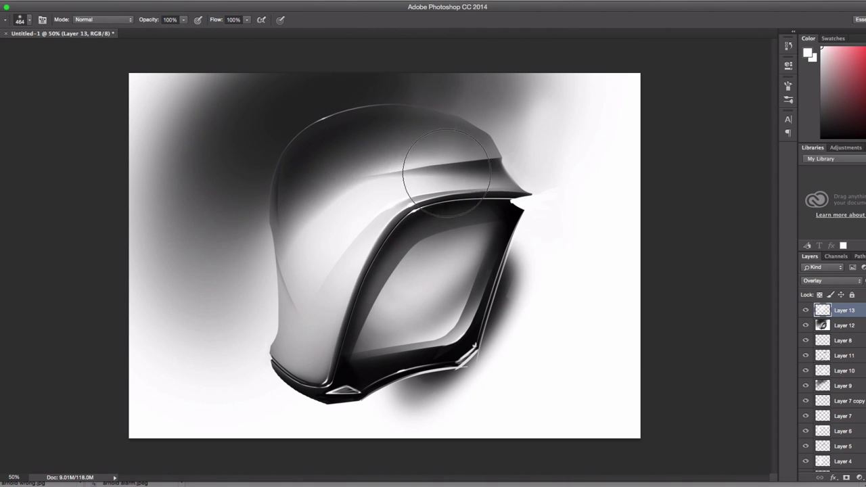
{"action": "left_click_drag", "start_coordinate": [442, 295], "coordinate": [426, 298]}
{"action": "mouse_move", "coordinate": [420, 311]}
{"action": "left_mouse_down", "text": "ctrl+alt"}
{"action": "mouse_move", "coordinate": [393, 312]}
{"action": "mouse_move", "coordinate": [467, 291]}
{"action": "left_mouse_up", "text": "ctrl+alt"}
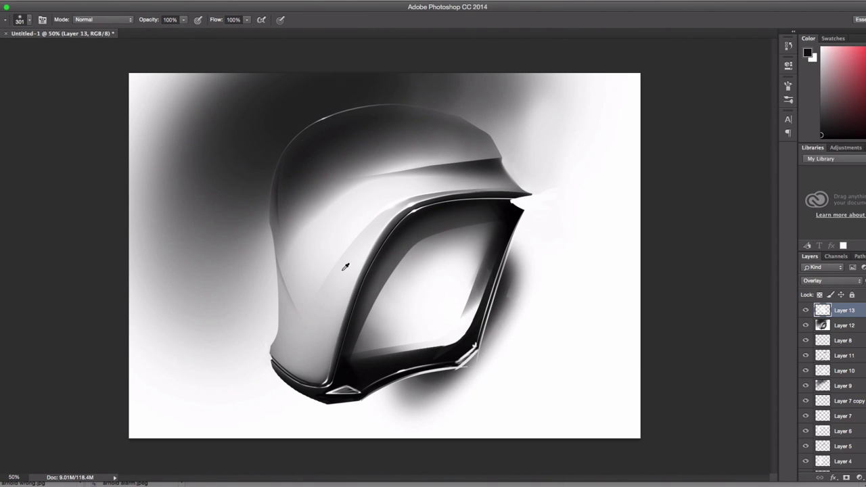
Try darkening the shell's rear side in black on the Overlay layer and undo it.
{"action": "left_click_drag", "start_coordinate": [262, 298], "coordinate": [358, 120]}
{"action": "key", "text": "super+alt+z"}
{"action": "key", "text": "super+alt+z"}
Deepen the shadows at the visor's front edge and the shell's lower rear corner with large soft black strokes on the Overlay layer.
{"action": "left_click_drag", "start_coordinate": [323, 151], "coordinate": [386, 151], "text": "ctrl+alt"}
{"action": "left_click_drag", "start_coordinate": [492, 225], "coordinate": [473, 217], "text": "ctrl+alt"}
{"action": "mouse_move", "coordinate": [484, 220]}
{"action": "left_mouse_down"}
{"action": "mouse_move", "coordinate": [488, 205]}
{"action": "mouse_move", "coordinate": [509, 284]}
{"action": "left_mouse_up"}
{"action": "left_click_drag", "start_coordinate": [253, 340], "coordinate": [286, 349]}
Choose a muted teal and tint the upper shell and the background behind it with the soft 561 px brush.
{"action": "left_click", "coordinate": [865, 89]}
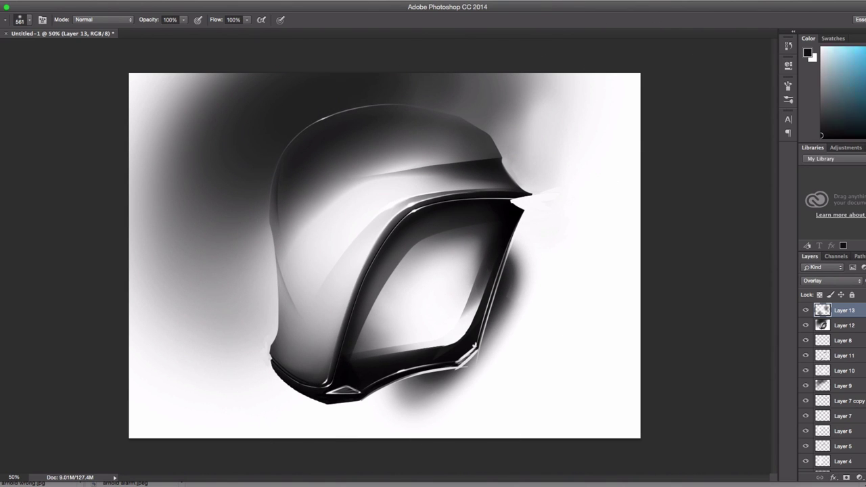
{"action": "left_click", "coordinate": [854, 78]}
{"action": "left_click_drag", "start_coordinate": [354, 170], "coordinate": [406, 107]}
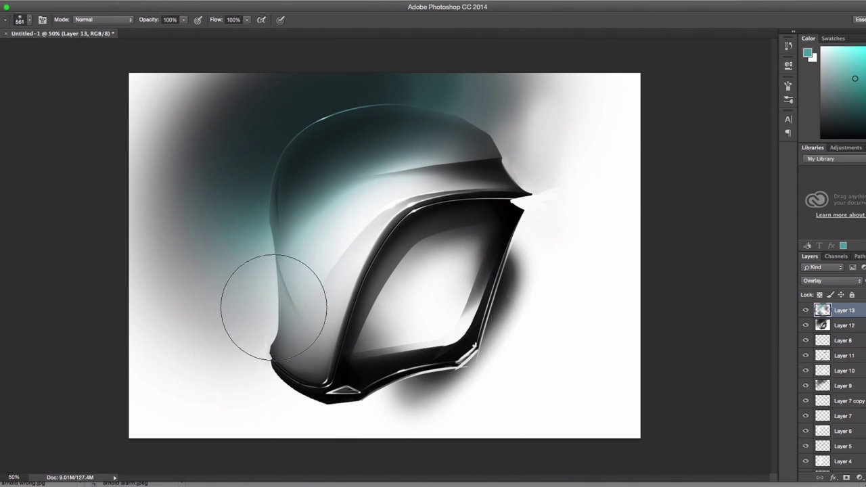
Try a purple tint over the visor and its surroundings with the 561 px brush and undo it.
{"action": "left_click", "coordinate": [865, 63]}
{"action": "left_click_drag", "start_coordinate": [498, 237], "coordinate": [394, 319]}
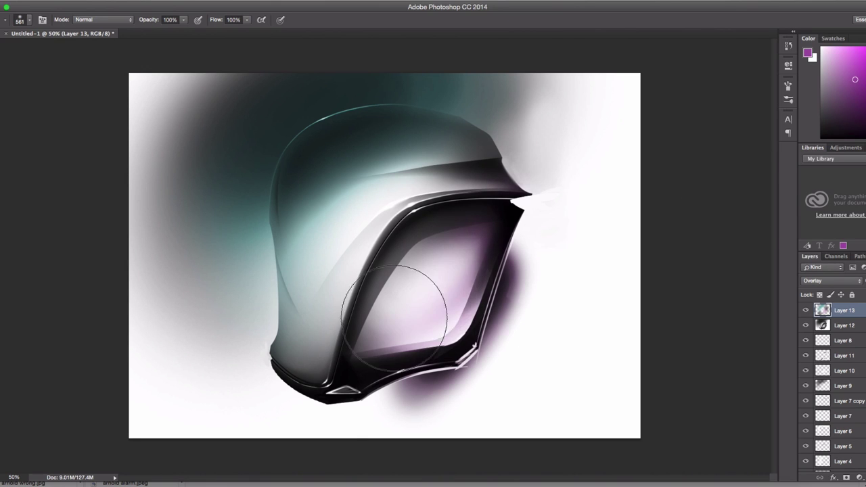
{"action": "key", "text": "super+alt+z"}
{"action": "key", "text": "super+alt+z"}
Try a muted pink tint along the visor's front side with the 561 px brush and undo it.
{"action": "left_click", "coordinate": [865, 53]}
{"action": "mouse_move", "coordinate": [489, 257]}
{"action": "left_mouse_down"}
{"action": "mouse_move", "coordinate": [429, 290]}
{"action": "mouse_move", "coordinate": [489, 331]}
{"action": "left_mouse_up"}
{"action": "key", "text": "super+alt+z"}
{"action": "key", "text": "super+alt+z"}
{"action": "key", "text": "super+alt+z"}
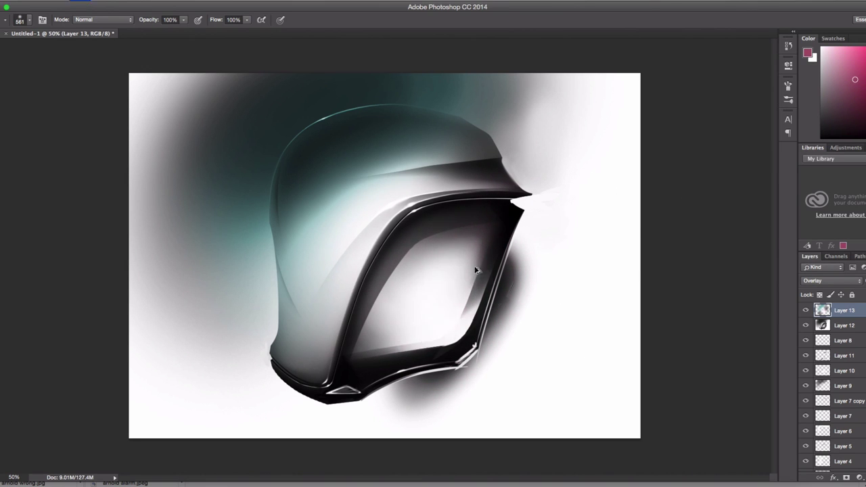
Try a muted pink tint across the inside of the visor opening and undo the strokes.
{"action": "left_click_drag", "start_coordinate": [467, 276], "coordinate": [414, 317]}
{"action": "key", "text": "super+alt+z"}
{"action": "key", "text": "super+alt+z"}
Select the whole canvas with a rectangular marquee, copy it merged, and paste the flattened copy as a new top layer.
{"action": "left_click", "coordinate": [0, 68]}
{"action": "left_click_drag", "start_coordinate": [108, 57], "coordinate": [696, 443]}
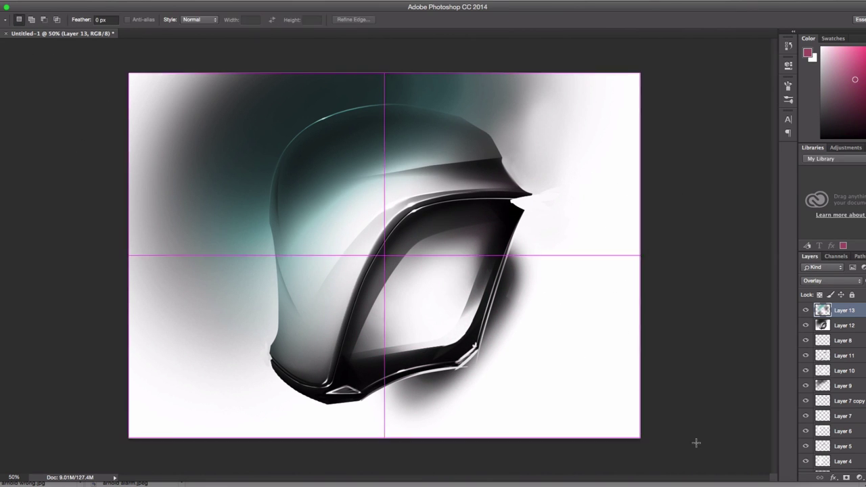
{"action": "key", "text": "super+shift+c"}
{"action": "key", "text": "super+v"}
Sharpen the merged copy with Unsharp Mask at an amount of 100% and threshold 0, adjusting the radius.
{"action": "left_click", "coordinate": [213, 1]}
{"action": "mouse_move", "coordinate": [294, 169]}
{"action": "left_click", "coordinate": [350, 211]}
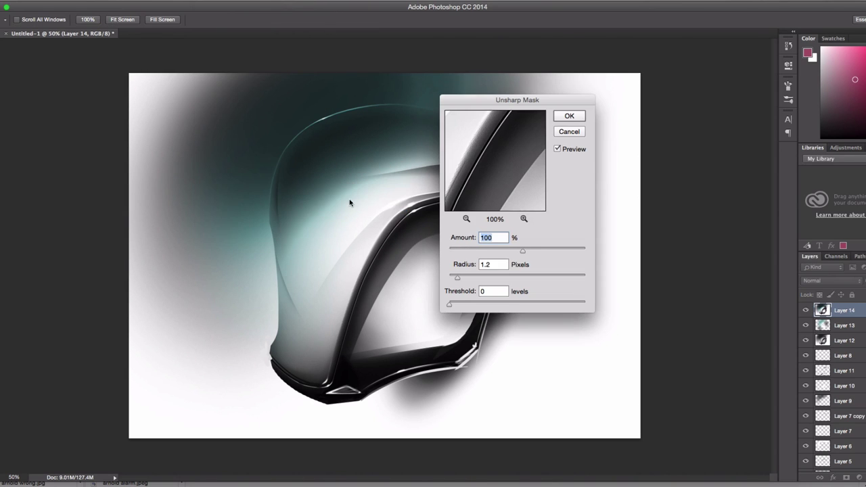
{"action": "left_click", "coordinate": [456, 279]}
{"action": "left_click", "coordinate": [571, 119]}
Hide the interface panels and enlarge the finished helmet to 66.7% to examine it.
{"action": "key", "text": "Tab"}
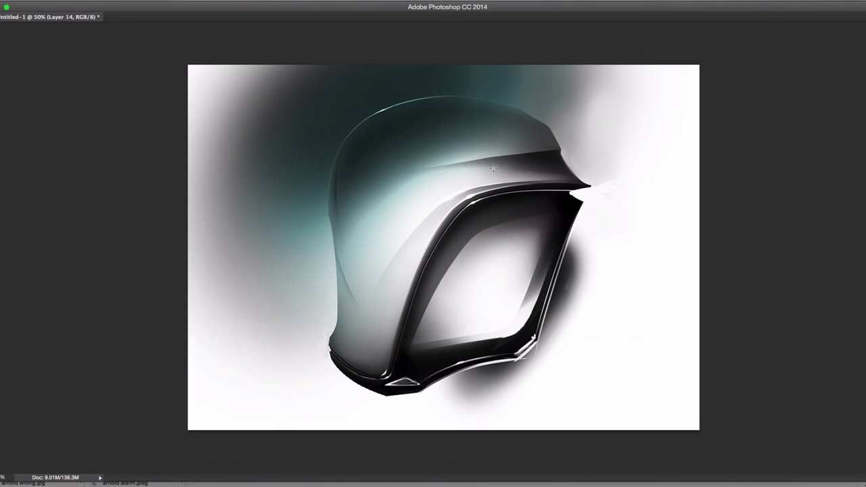
{"action": "left_click", "coordinate": [494, 201], "text": "super"}
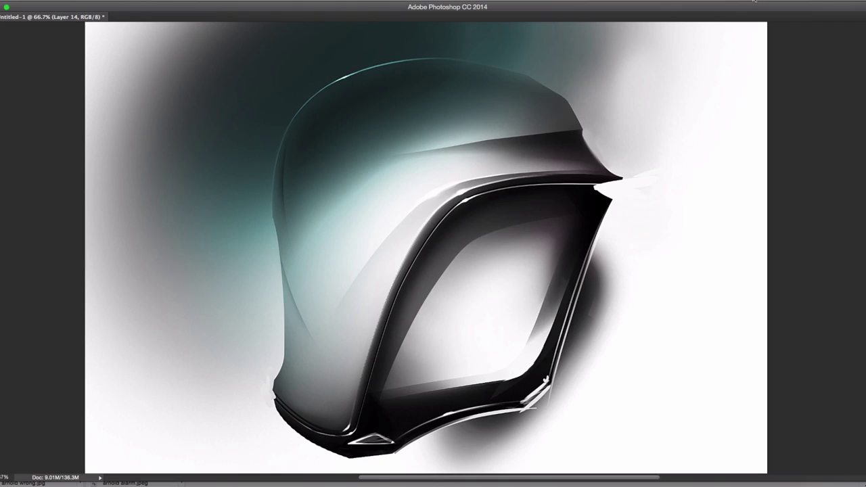
{"action": "left_click", "coordinate": [755, 1]}
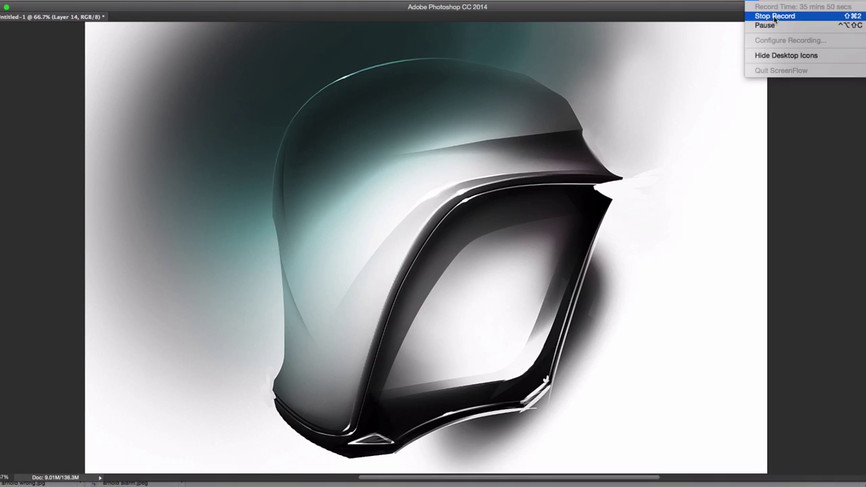
{"action": "left_click", "coordinate": [777, 22]}
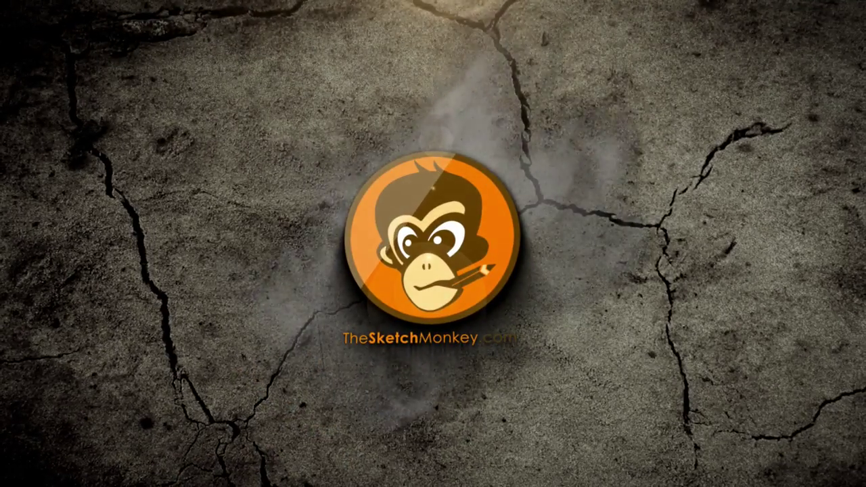